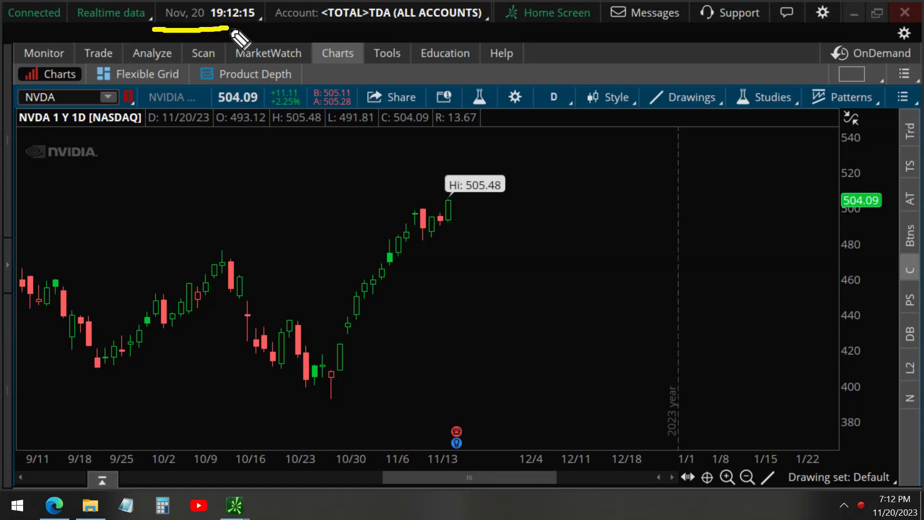
Annotate the NVDA chart: underline the header and box the 505.48 high with an arrow.
{"action": "left_click_drag", "start_coordinate": [20, 111], "coordinate": [298, 114]}
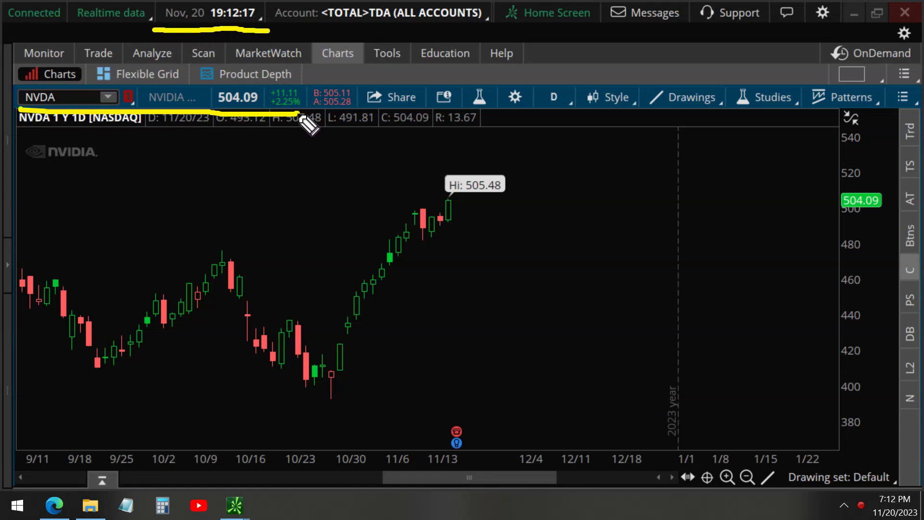
{"action": "mouse_move", "coordinate": [433, 169]}
{"action": "left_mouse_down"}
{"action": "mouse_move", "coordinate": [522, 170]}
{"action": "mouse_move", "coordinate": [489, 235]}
{"action": "mouse_move", "coordinate": [446, 226]}
{"action": "mouse_move", "coordinate": [435, 172]}
{"action": "left_mouse_up"}
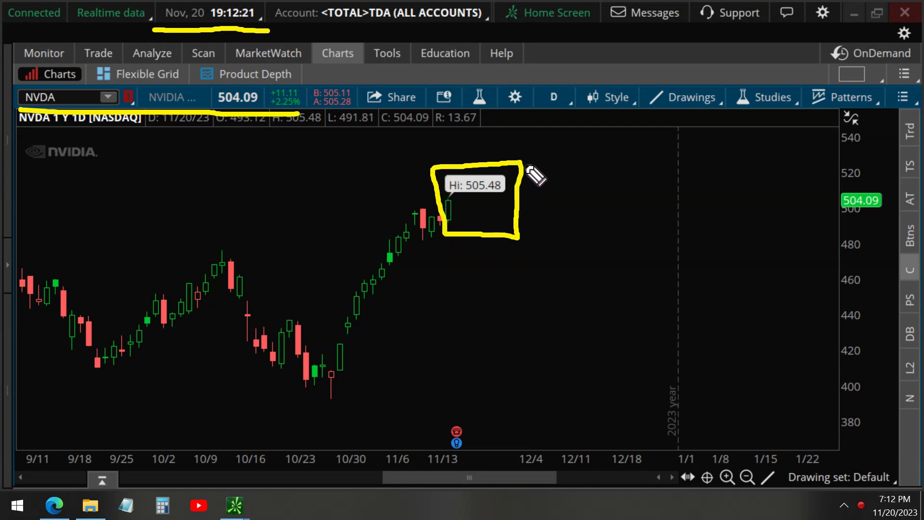
{"action": "left_click_drag", "start_coordinate": [520, 168], "coordinate": [616, 57]}
{"action": "mouse_move", "coordinate": [548, 72]}
{"action": "left_mouse_down"}
{"action": "mouse_move", "coordinate": [610, 61]}
{"action": "mouse_move", "coordinate": [621, 106]}
{"action": "left_mouse_up"}
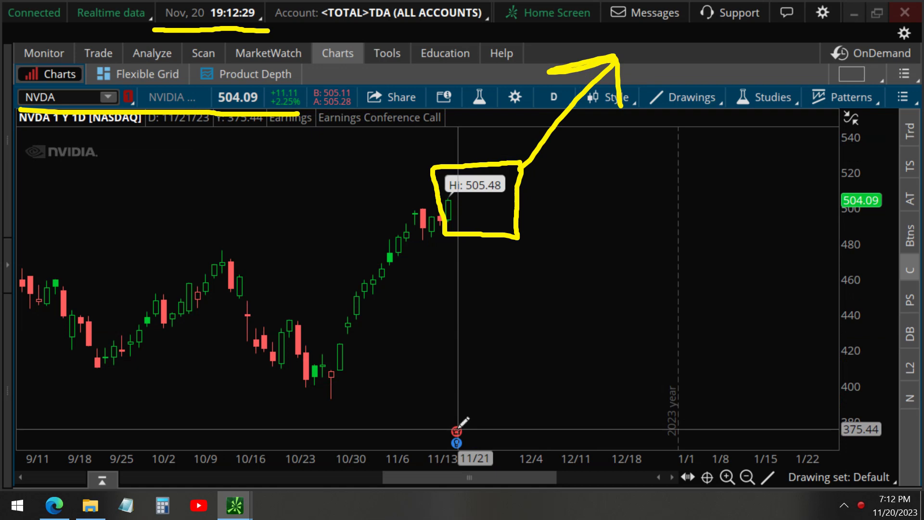
Go to the Trade page and mark the Options Time & Sales section and its 09:56:44 top trade.
{"action": "mouse_move", "coordinate": [458, 428]}
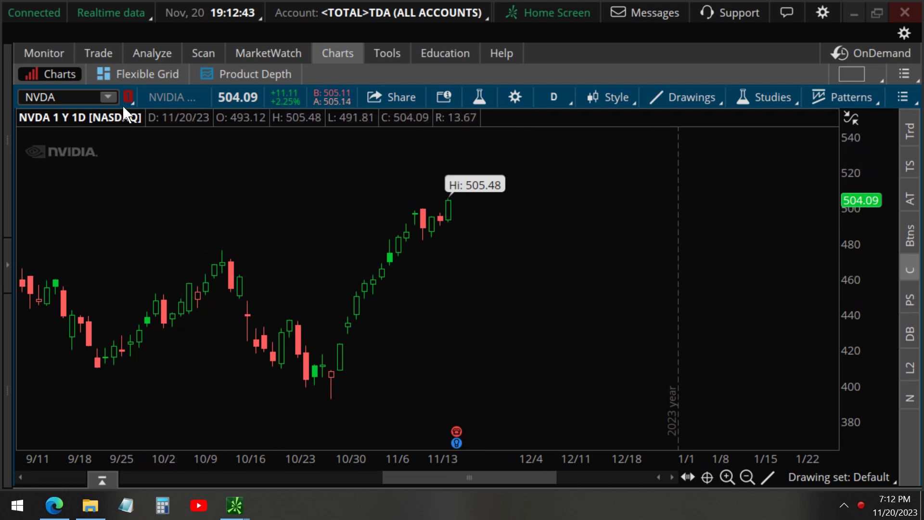
{"action": "left_click", "coordinate": [99, 52]}
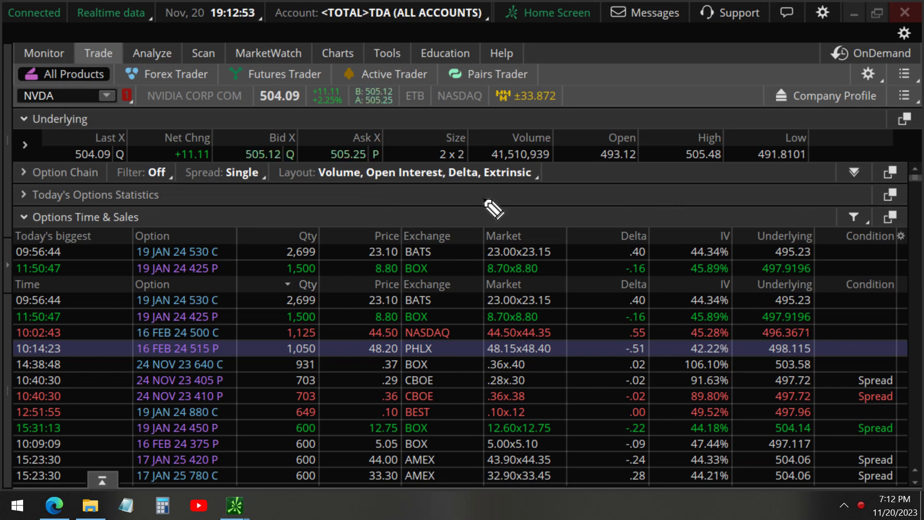
{"action": "left_click_drag", "start_coordinate": [16, 225], "coordinate": [158, 225]}
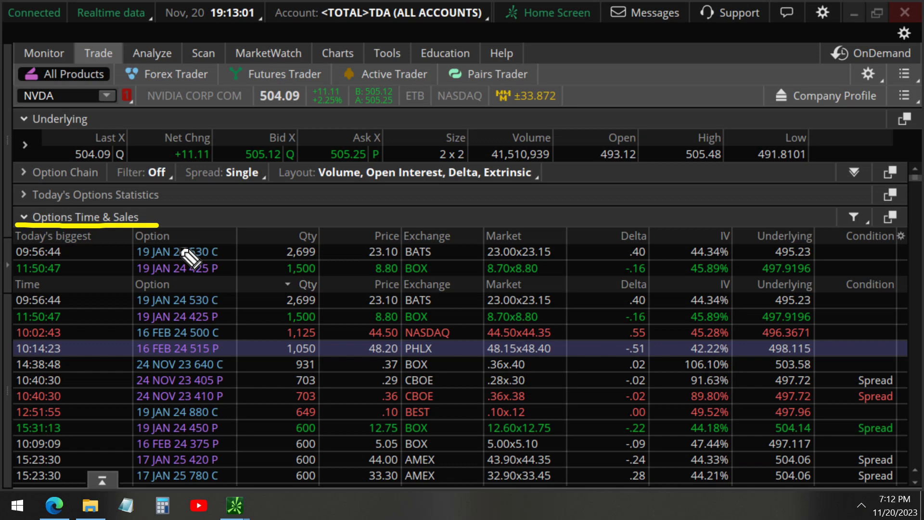
{"action": "left_click_drag", "start_coordinate": [76, 251], "coordinate": [102, 251]}
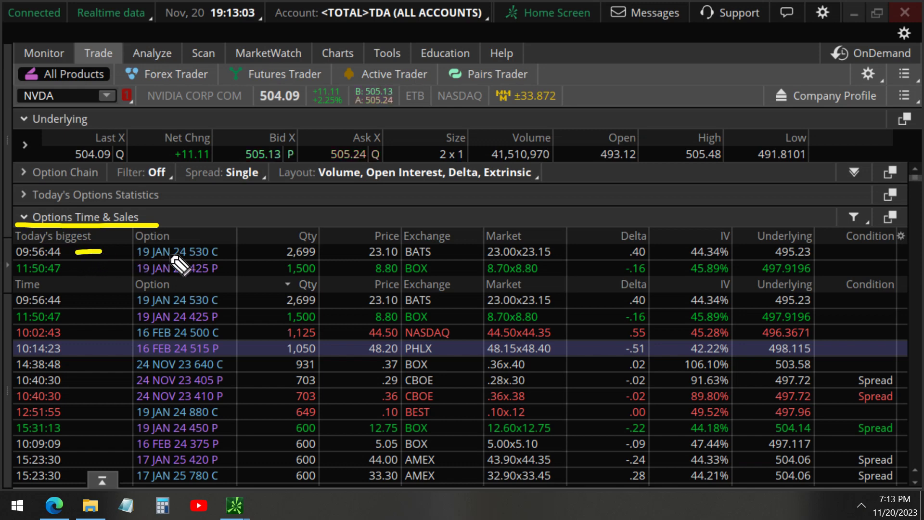
Box the 2,699-lot 530 call, mark the 11:50:47 second trade, then erase the annotations.
{"action": "mouse_move", "coordinate": [274, 243]}
{"action": "left_mouse_down"}
{"action": "mouse_move", "coordinate": [277, 262]}
{"action": "mouse_move", "coordinate": [312, 261]}
{"action": "mouse_move", "coordinate": [322, 245]}
{"action": "mouse_move", "coordinate": [137, 244]}
{"action": "mouse_move", "coordinate": [129, 258]}
{"action": "mouse_move", "coordinate": [274, 260]}
{"action": "left_mouse_up"}
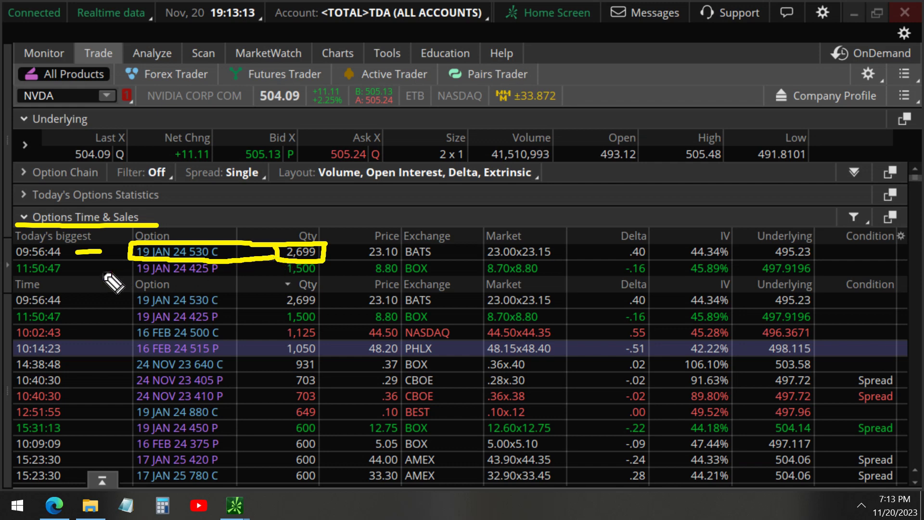
{"action": "mouse_move", "coordinate": [76, 268]}
{"action": "left_mouse_down"}
{"action": "mouse_move", "coordinate": [291, 280]}
{"action": "mouse_move", "coordinate": [275, 261]}
{"action": "mouse_move", "coordinate": [299, 280]}
{"action": "mouse_move", "coordinate": [318, 278]}
{"action": "mouse_move", "coordinate": [326, 266]}
{"action": "left_mouse_up"}
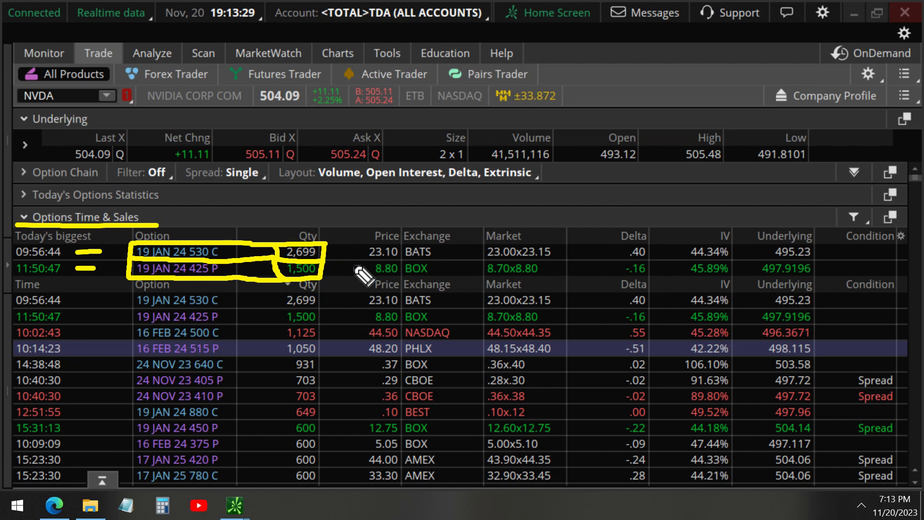
{"action": "key", "text": "ctrl+z"}
{"action": "key", "text": "ctrl+z"}
{"action": "key", "text": "ctrl+z"}
{"action": "key", "text": "ctrl+z"}
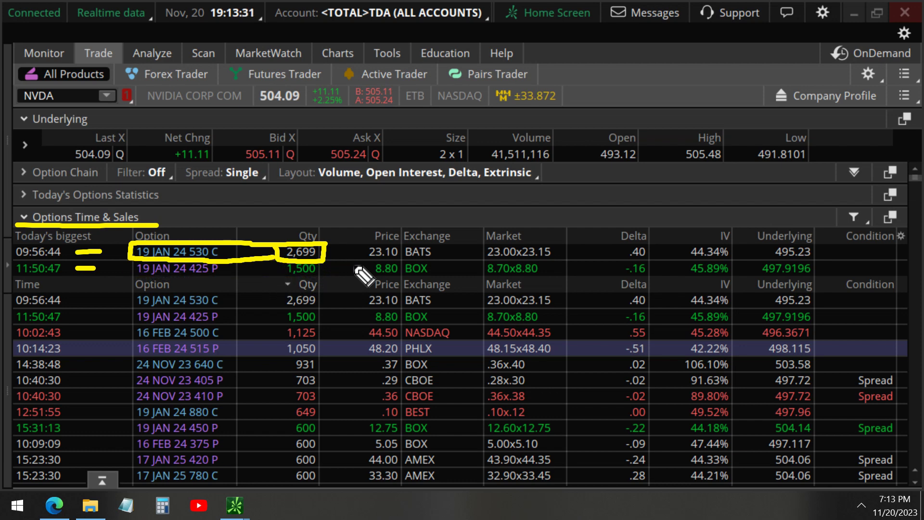
{"action": "key", "text": "ctrl+z"}
{"action": "key", "text": "ctrl+z"}
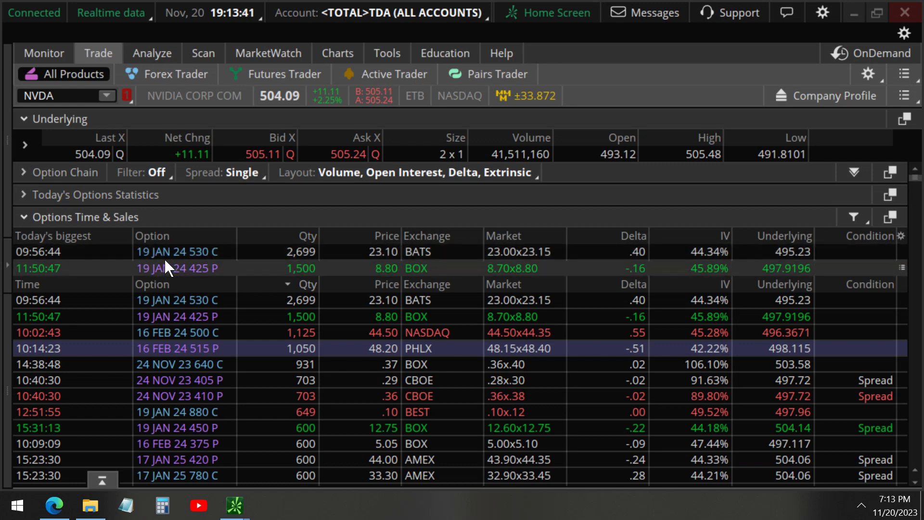
Expand NVDA's option chain to the 19 JAN 24 expiration and scroll strikes toward 520.
{"action": "left_click", "coordinate": [61, 172]}
{"action": "left_click", "coordinate": [89, 331]}
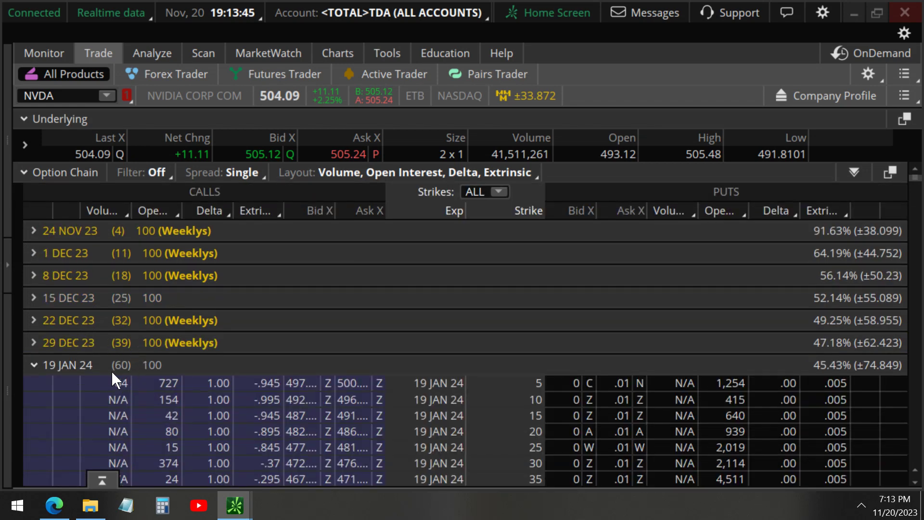
{"action": "scroll", "coordinate": [145, 370], "scroll_direction": "down", "scroll_amount": 3}
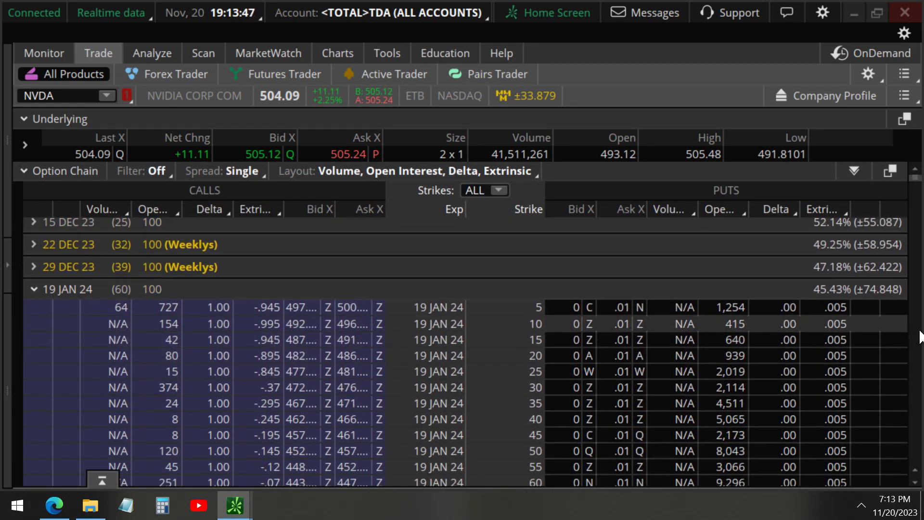
{"action": "scroll", "coordinate": [919, 336], "scroll_direction": "down", "scroll_amount": 10}
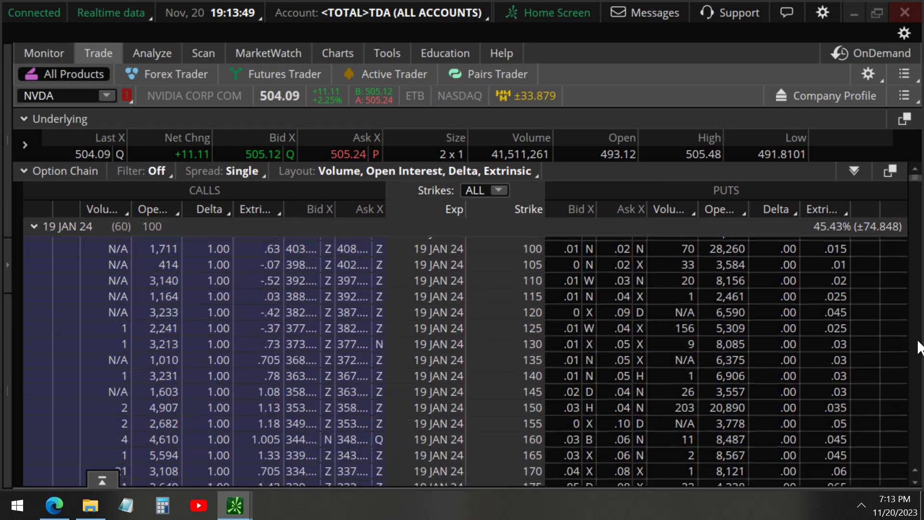
{"action": "scroll", "coordinate": [918, 343], "scroll_direction": "down", "scroll_amount": 9}
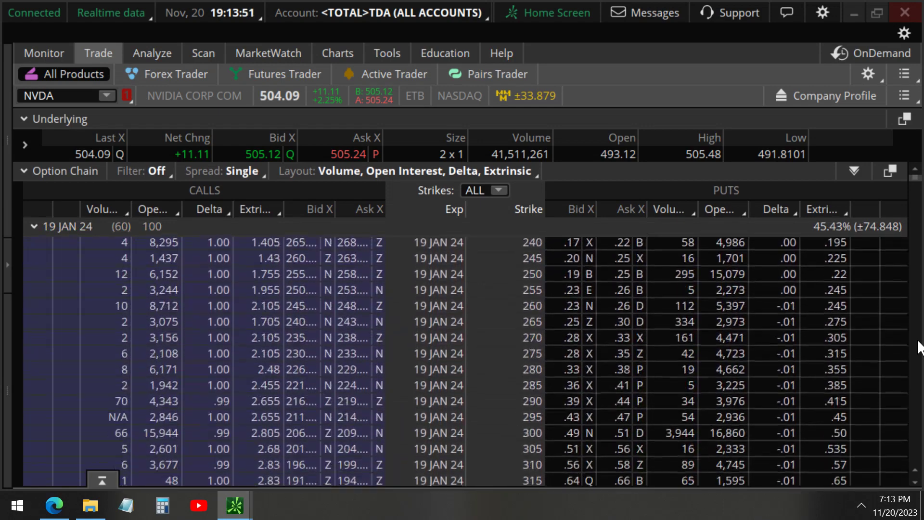
{"action": "scroll", "coordinate": [919, 343], "scroll_direction": "down", "scroll_amount": 8}
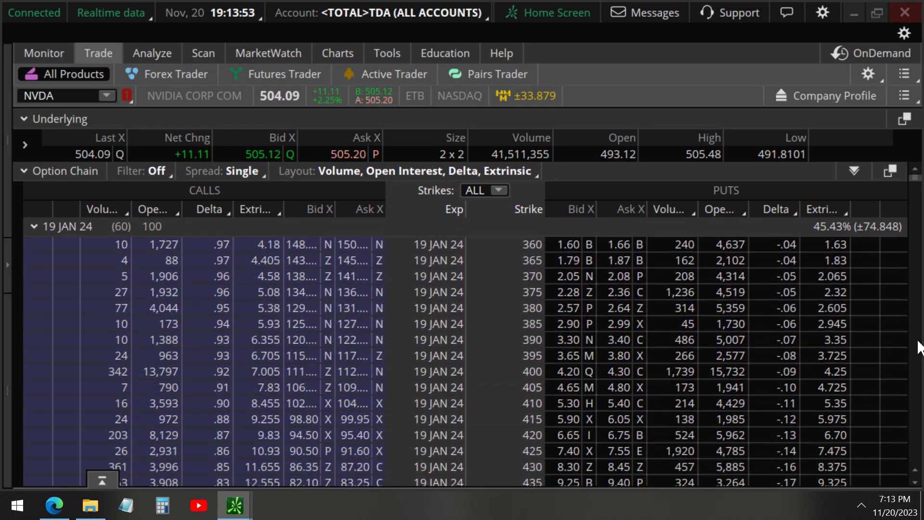
{"action": "scroll", "coordinate": [920, 346], "scroll_direction": "down", "scroll_amount": 2}
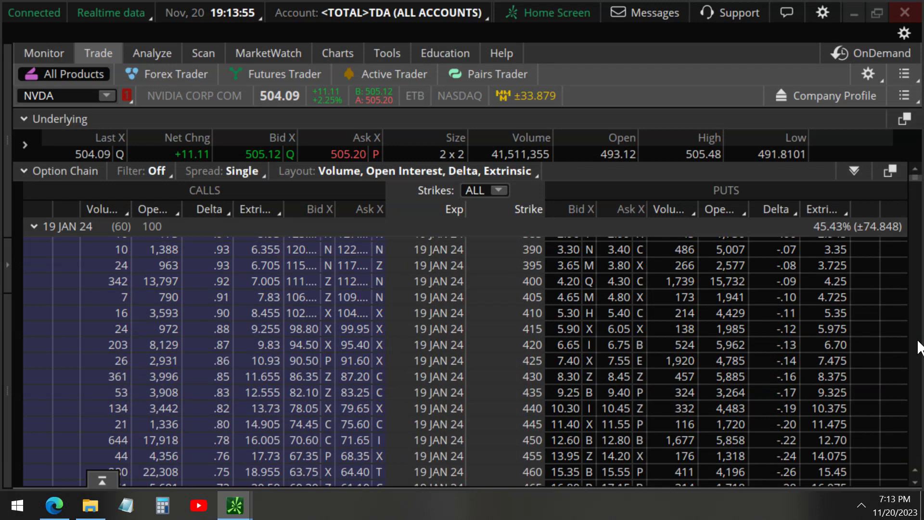
{"action": "scroll", "coordinate": [919, 345], "scroll_direction": "down", "scroll_amount": 1}
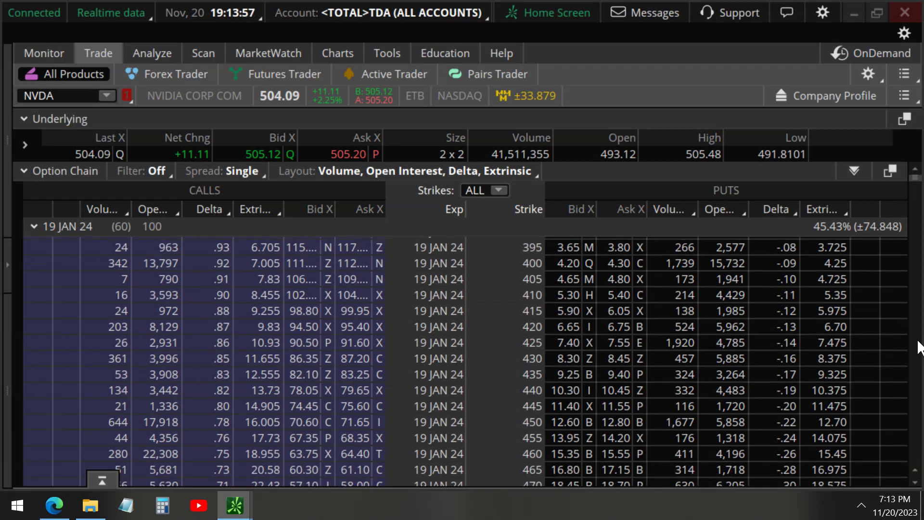
{"action": "scroll", "coordinate": [919, 346], "scroll_direction": "down", "scroll_amount": 3}
{"action": "scroll", "coordinate": [919, 346], "scroll_direction": "down", "scroll_amount": 6}
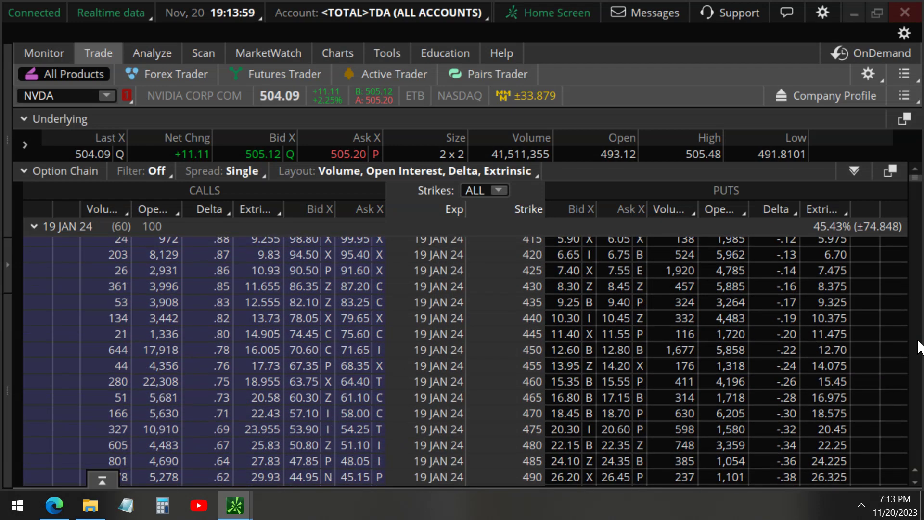
{"action": "scroll", "coordinate": [919, 346], "scroll_direction": "down", "scroll_amount": 11}
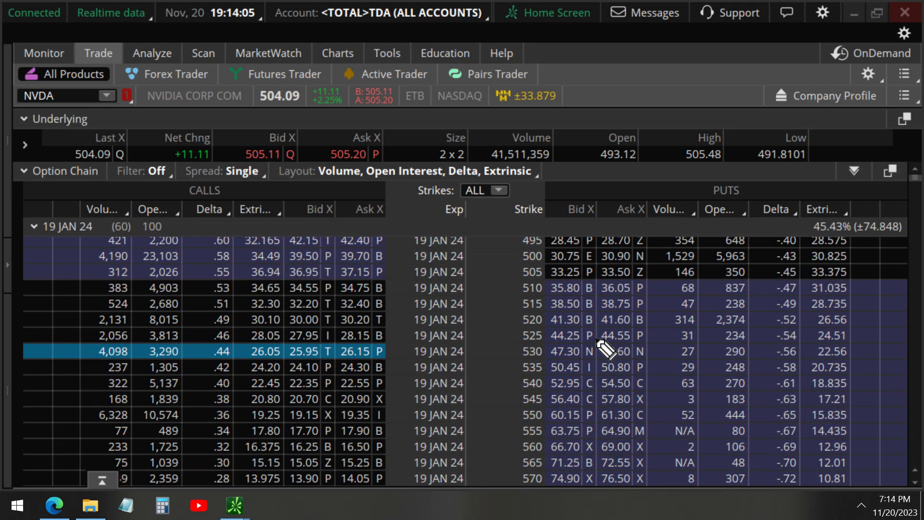
Underline the 530 strike row, then erase all annotations on the chain.
{"action": "mouse_move", "coordinate": [548, 361]}
{"action": "left_mouse_down"}
{"action": "mouse_move", "coordinate": [73, 360]}
{"action": "mouse_move", "coordinate": [106, 339]}
{"action": "mouse_move", "coordinate": [131, 343]}
{"action": "mouse_move", "coordinate": [131, 356]}
{"action": "mouse_move", "coordinate": [190, 342]}
{"action": "mouse_move", "coordinate": [194, 357]}
{"action": "left_mouse_up"}
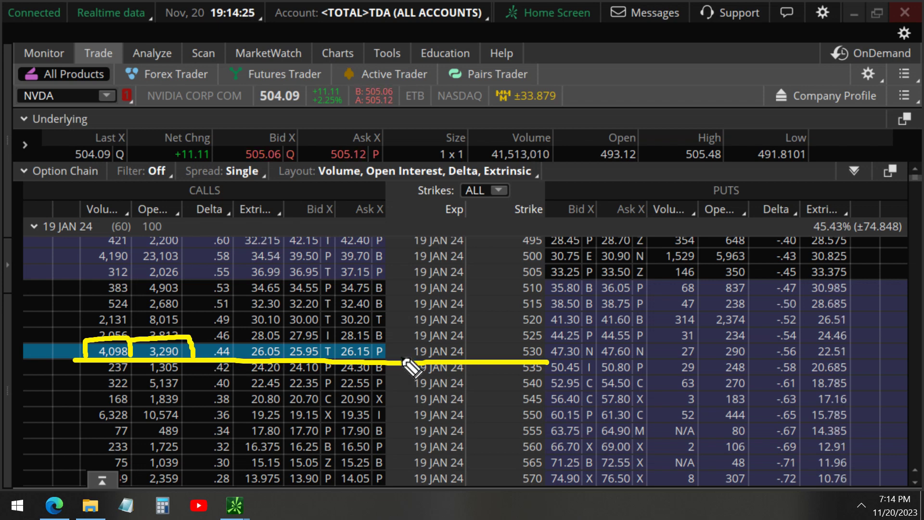
{"action": "key", "text": "ctrl+z"}
{"action": "key", "text": "ctrl+z"}
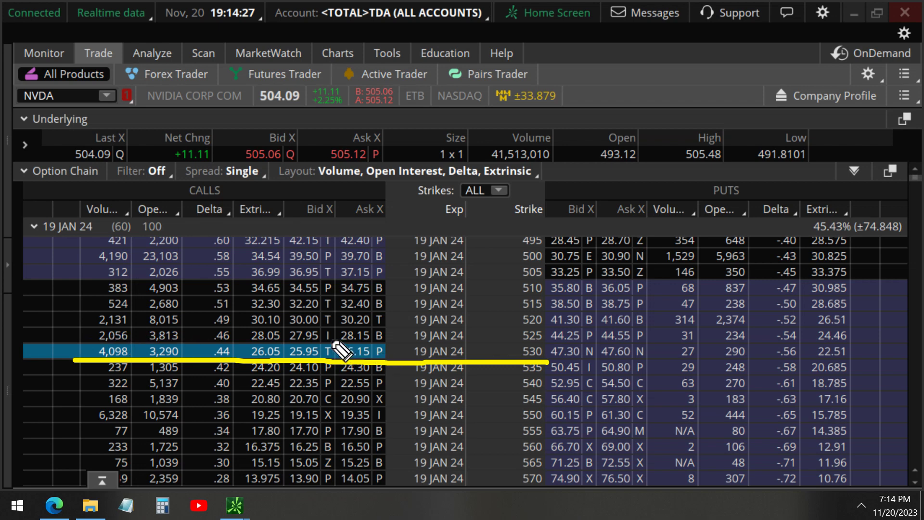
{"action": "key", "text": "Escape"}
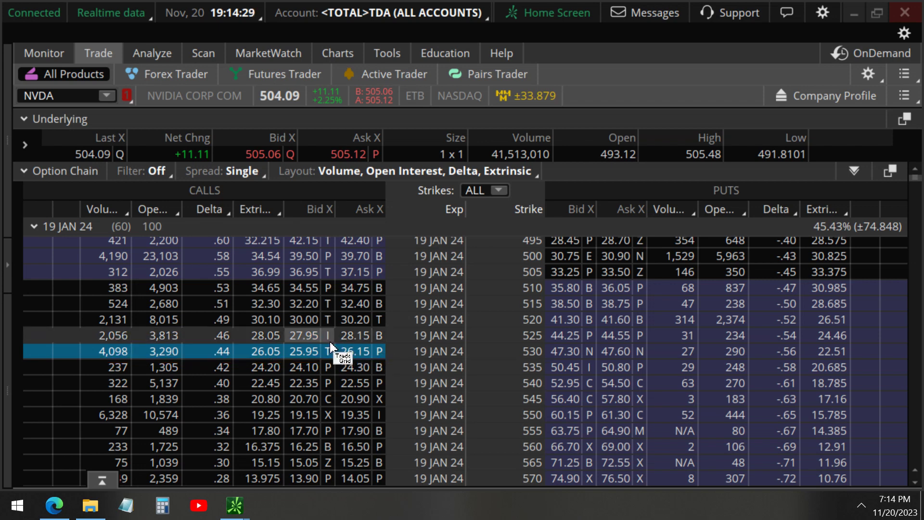
Create a buy order for the 19 JAN 24 530 call at 26.15 and analyze it.
{"action": "left_click", "coordinate": [356, 350]}
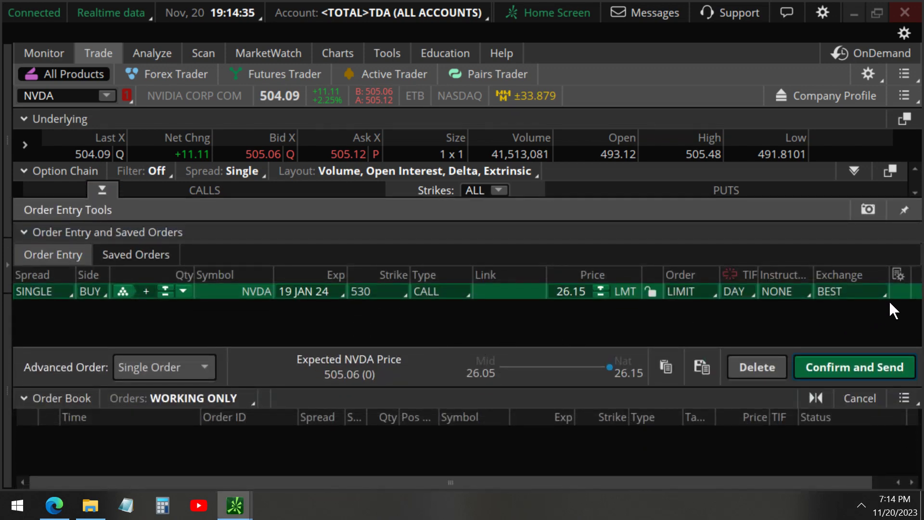
{"action": "right_click", "coordinate": [913, 291]}
{"action": "left_click", "coordinate": [759, 206]}
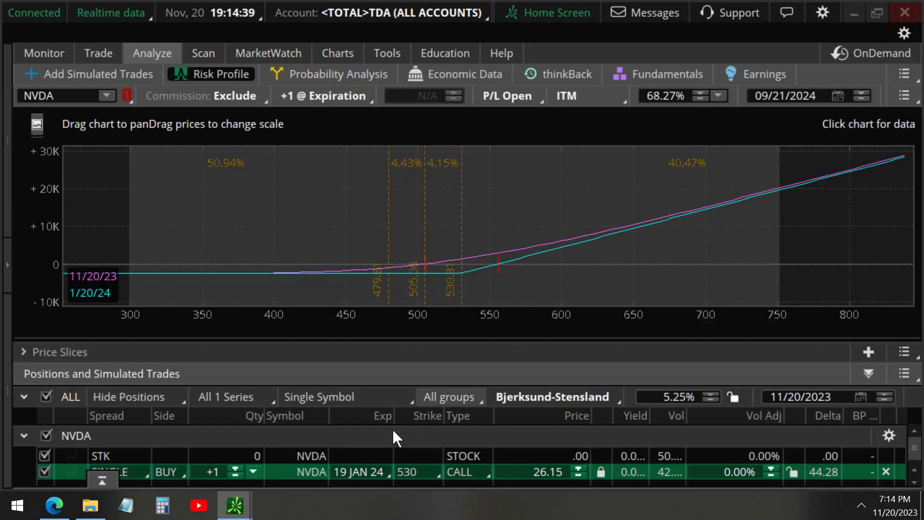
Show the risk profile's price slices, box the 44.26 delta, then hide the slices.
{"action": "left_click", "coordinate": [77, 350]}
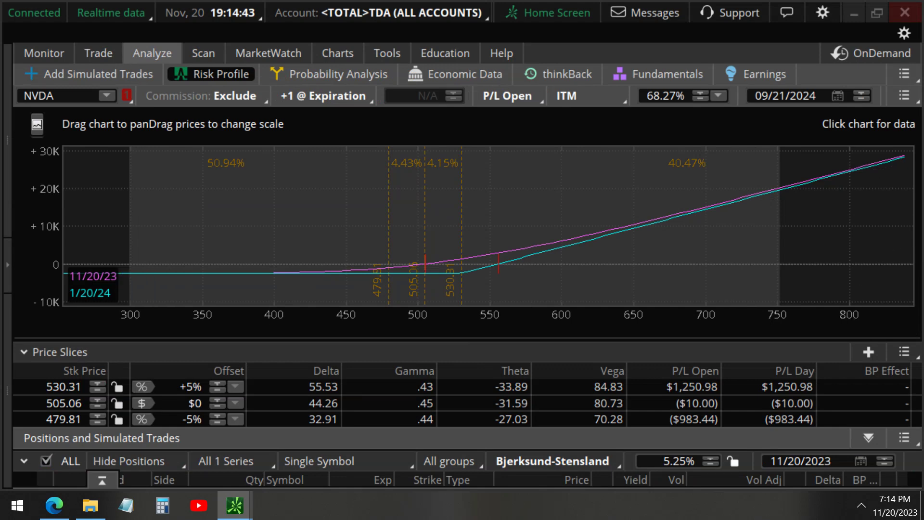
{"action": "mouse_move", "coordinate": [315, 415]}
{"action": "left_mouse_down"}
{"action": "mouse_move", "coordinate": [355, 406]}
{"action": "mouse_move", "coordinate": [308, 408]}
{"action": "left_mouse_up"}
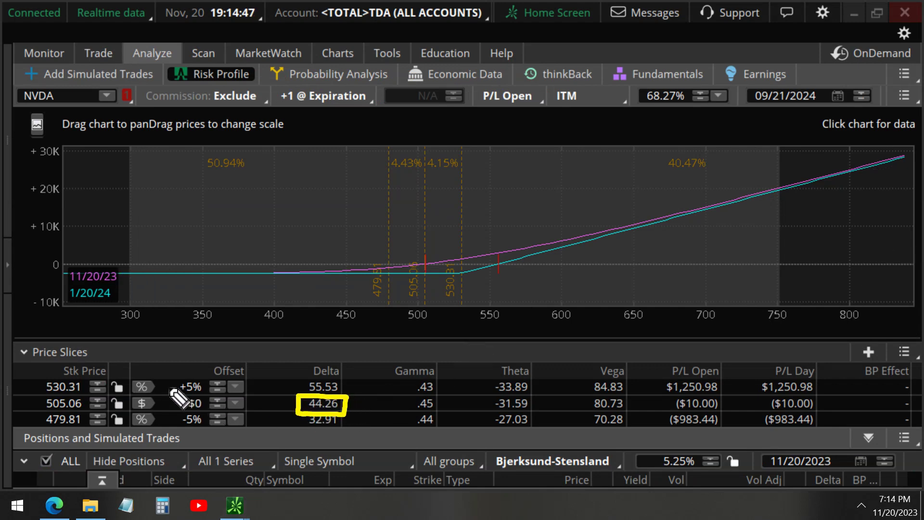
{"action": "left_click", "coordinate": [71, 350]}
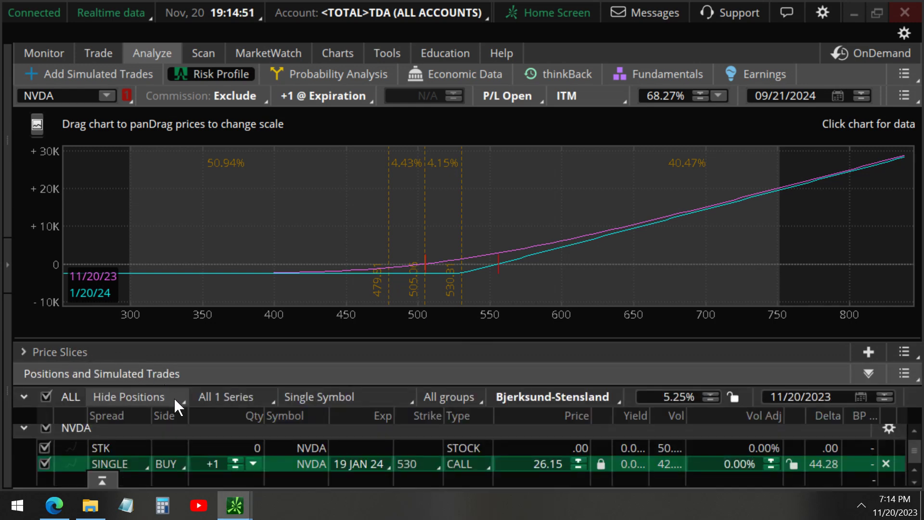
Adjust the 530 call quantity up and down until it settles at +1 BUY.
{"action": "left_click", "coordinate": [235, 458]}
{"action": "left_click", "coordinate": [234, 458]}
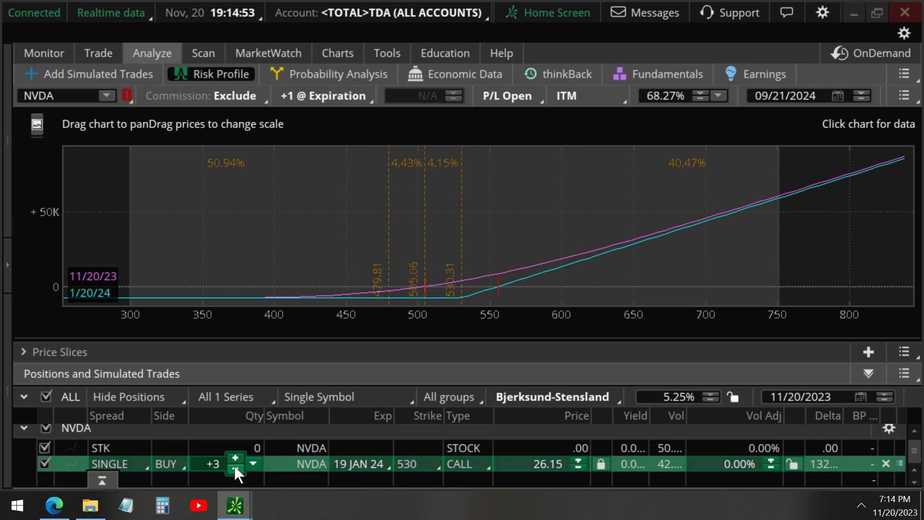
{"action": "left_click", "coordinate": [234, 466]}
{"action": "left_click", "coordinate": [234, 467]}
{"action": "left_click", "coordinate": [234, 465]}
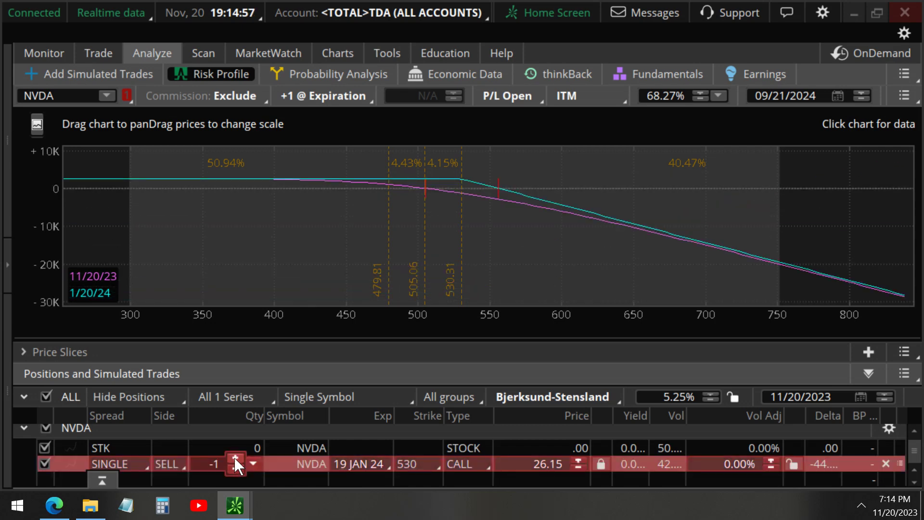
{"action": "left_click", "coordinate": [235, 457]}
{"action": "left_click", "coordinate": [234, 458]}
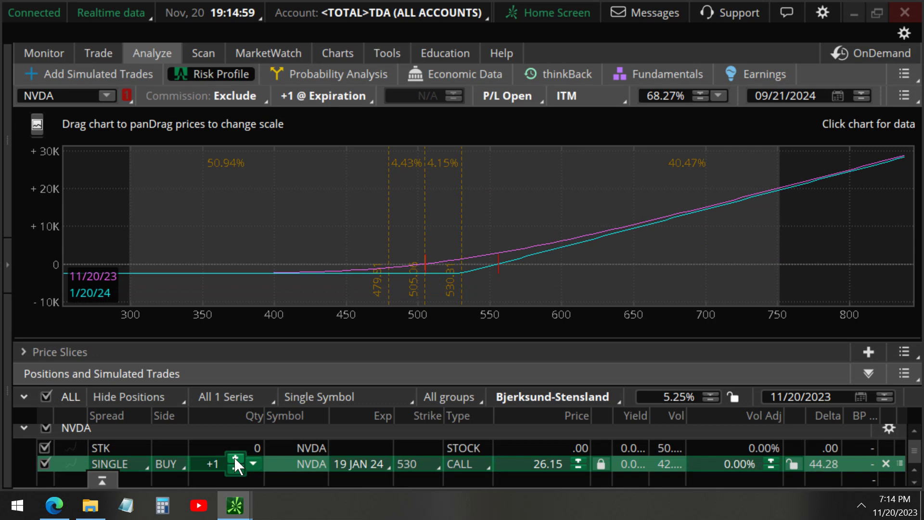
Return to the Trade page and collapse the option chain to reveal NVDA's Options Time & Sales.
{"action": "left_click", "coordinate": [99, 53]}
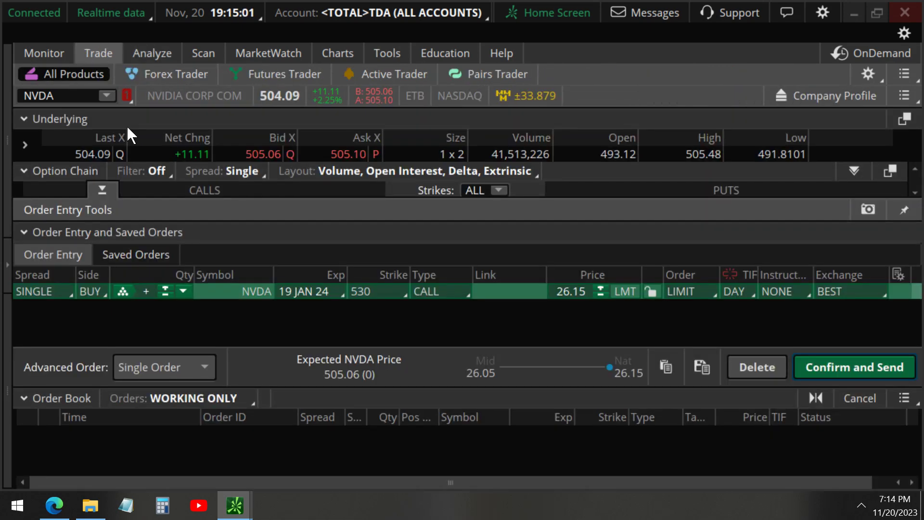
{"action": "left_click", "coordinate": [102, 190]}
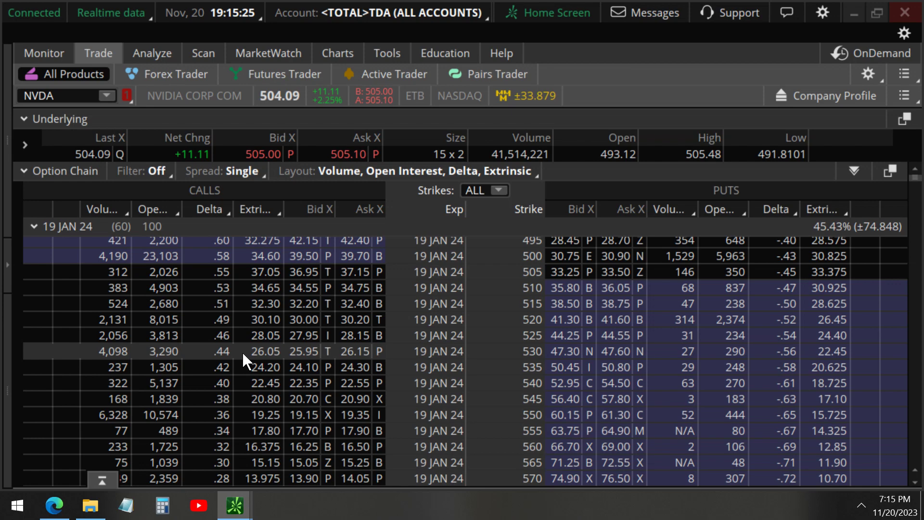
{"action": "left_click", "coordinate": [68, 168]}
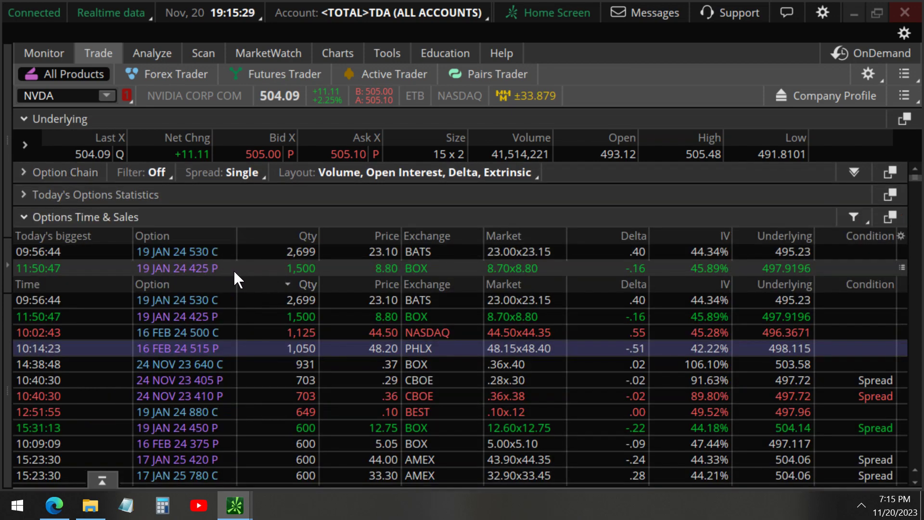
Reopen the 19 JAN 24 option chain and scroll down to the 425 strike.
{"action": "left_click", "coordinate": [79, 172]}
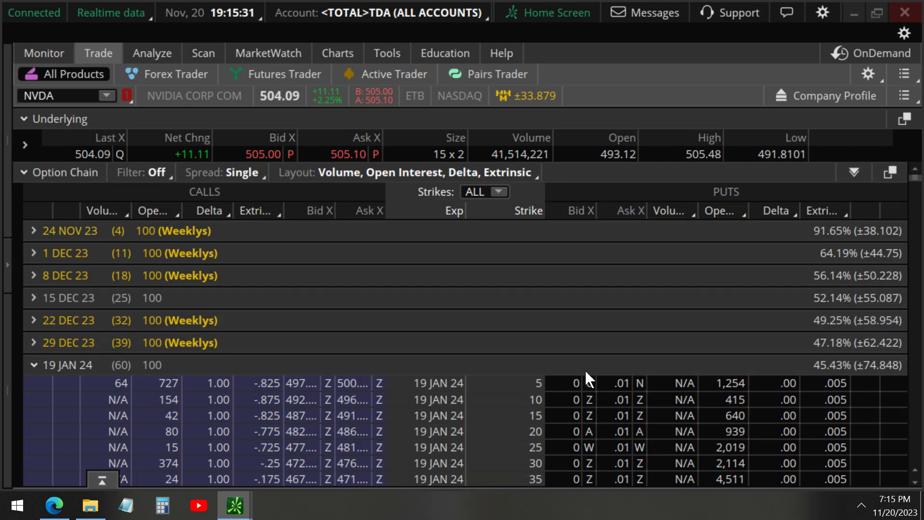
{"action": "scroll", "coordinate": [914, 380], "scroll_direction": "down", "scroll_amount": 1}
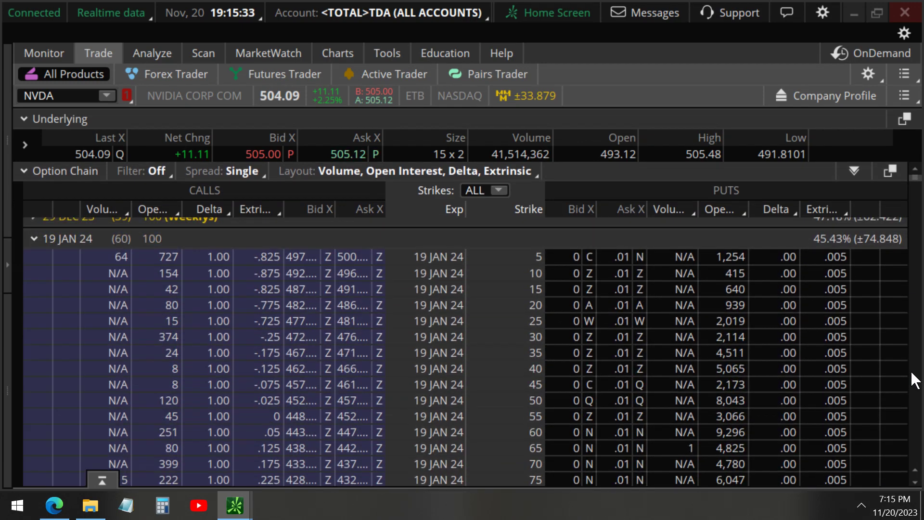
{"action": "scroll", "coordinate": [915, 381], "scroll_direction": "down", "scroll_amount": 12}
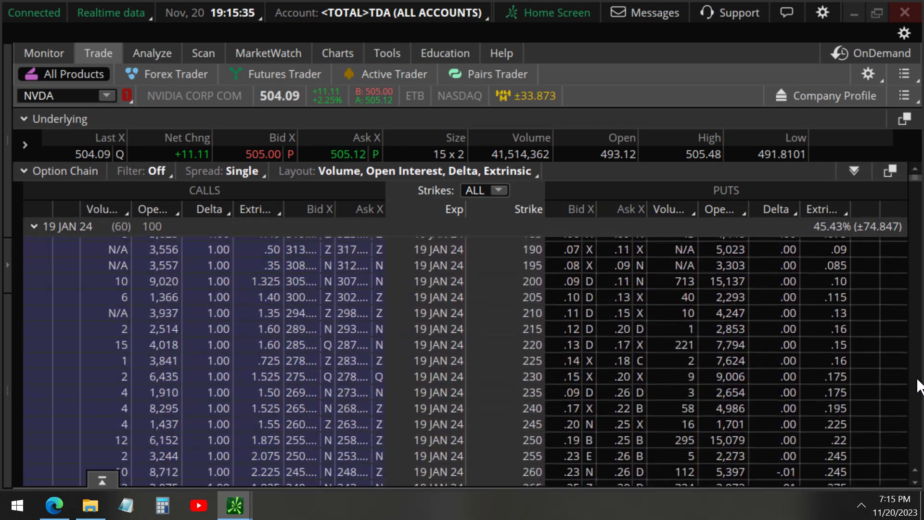
{"action": "scroll", "coordinate": [919, 385], "scroll_direction": "down", "scroll_amount": 12}
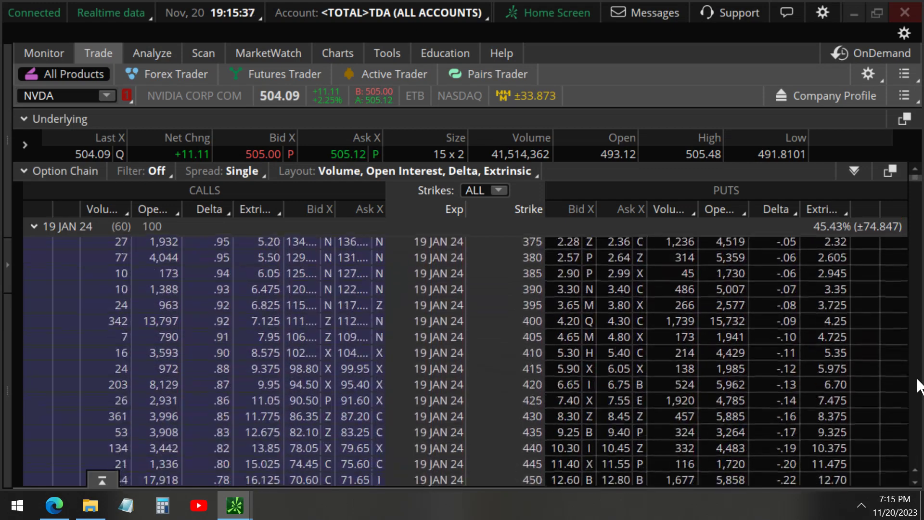
{"action": "scroll", "coordinate": [920, 385], "scroll_direction": "down", "scroll_amount": 2}
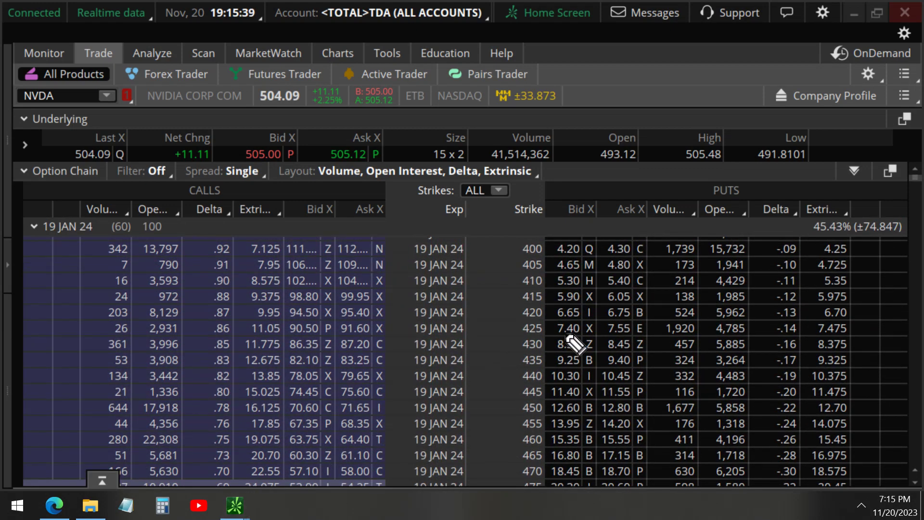
Mark the 425 put's 1,920 volume and 4,785 open interest, then erase the marks.
{"action": "left_click_drag", "start_coordinate": [515, 337], "coordinate": [757, 340]}
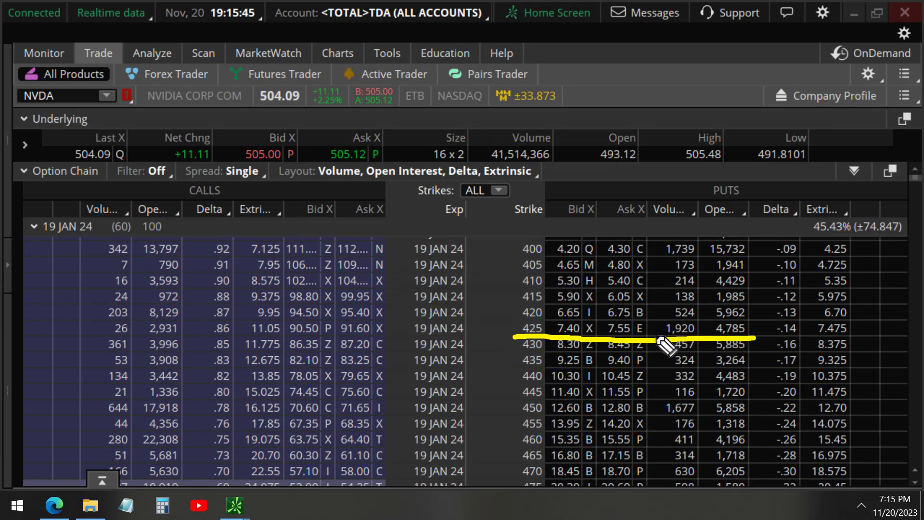
{"action": "mouse_move", "coordinate": [657, 339]}
{"action": "left_mouse_down"}
{"action": "mouse_move", "coordinate": [657, 317]}
{"action": "mouse_move", "coordinate": [701, 319]}
{"action": "mouse_move", "coordinate": [706, 338]}
{"action": "mouse_move", "coordinate": [704, 318]}
{"action": "mouse_move", "coordinate": [758, 316]}
{"action": "mouse_move", "coordinate": [760, 333]}
{"action": "left_mouse_up"}
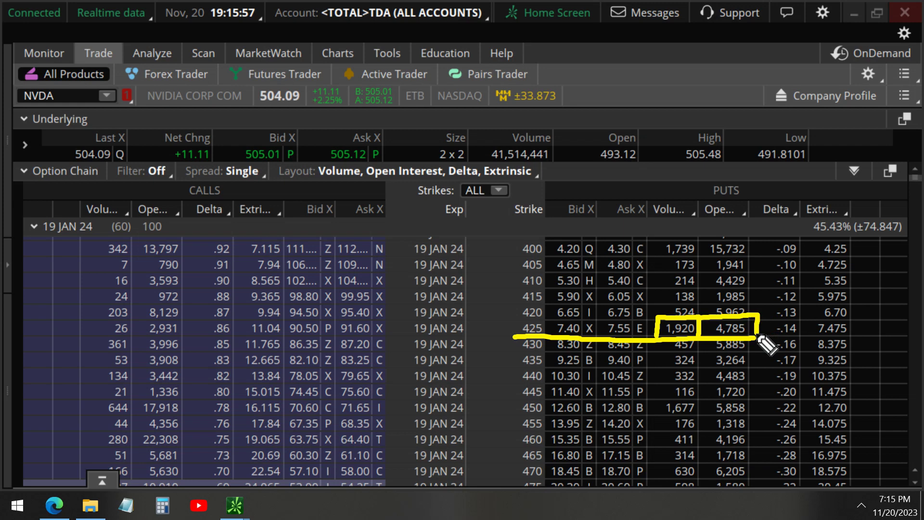
{"action": "key", "text": "ctrl+z"}
{"action": "key", "text": "ctrl+z"}
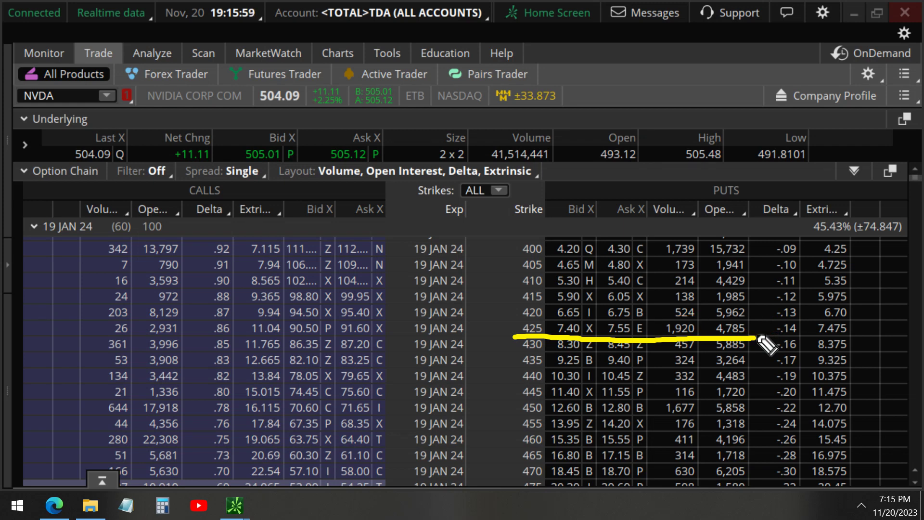
{"action": "key", "text": "ctrl+z"}
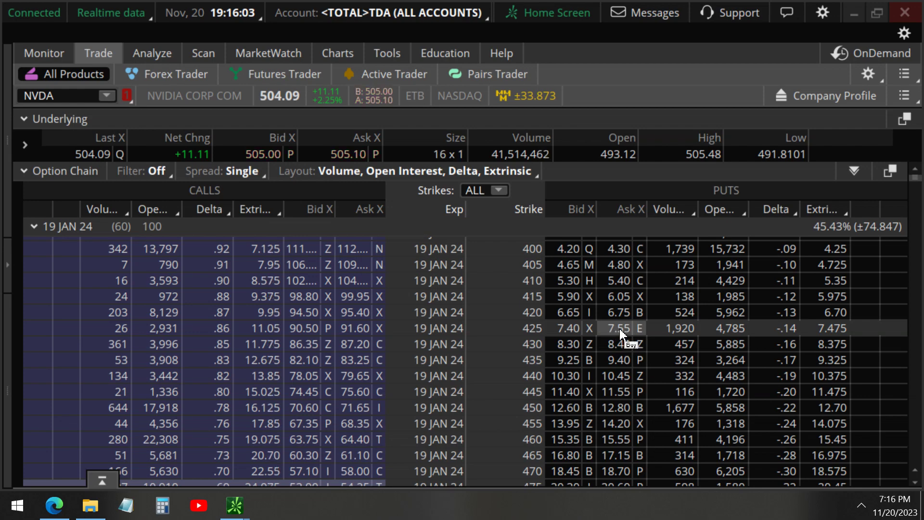
Analyze a buy of the 19 JAN 24 425 put at 7.55, excluding the 530 call from the chart.
{"action": "left_click", "coordinate": [620, 328]}
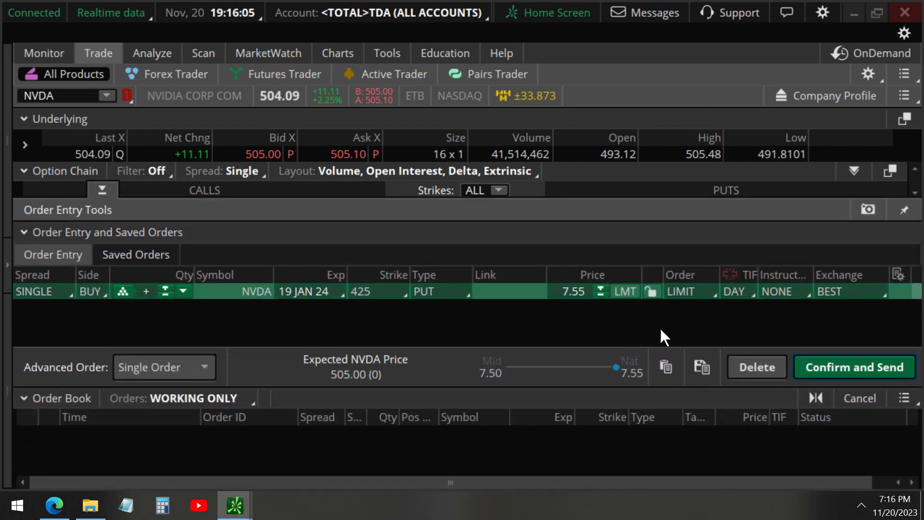
{"action": "right_click", "coordinate": [918, 293]}
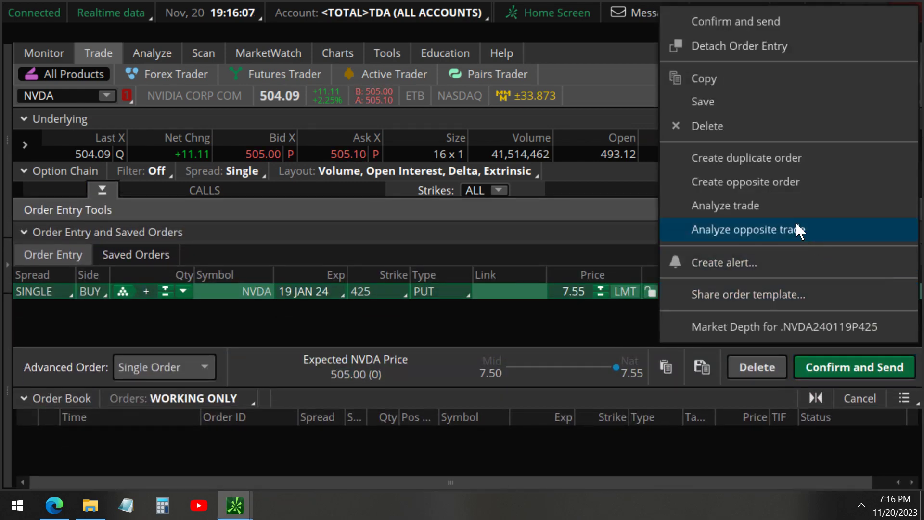
{"action": "left_click", "coordinate": [784, 204]}
{"action": "scroll", "coordinate": [111, 435], "scroll_direction": "down", "scroll_amount": 1}
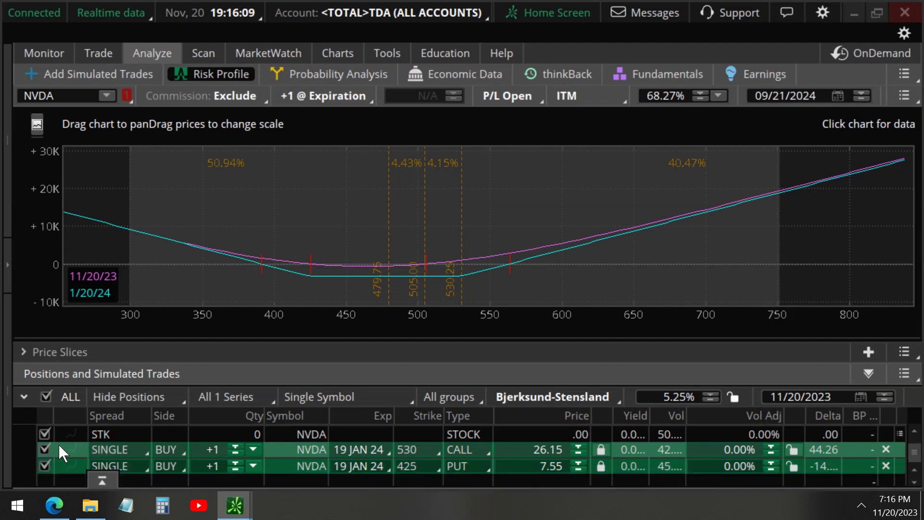
{"action": "left_click", "coordinate": [45, 447]}
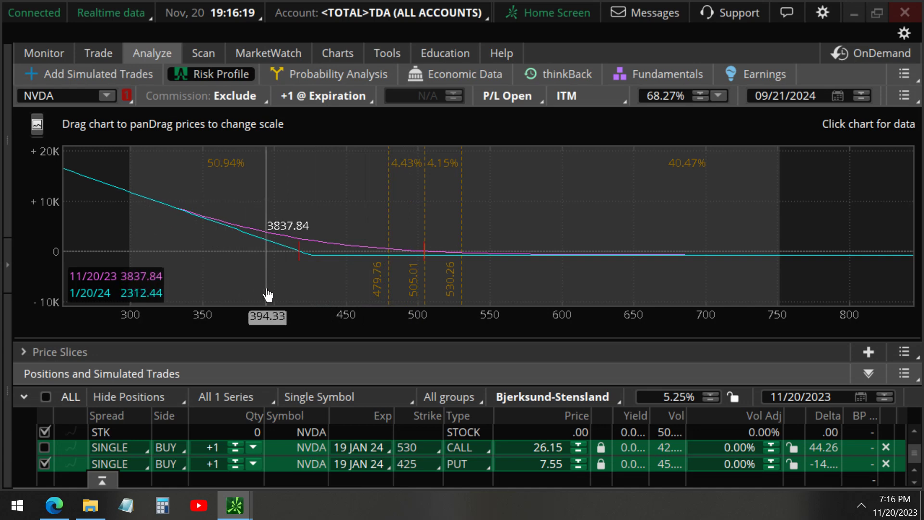
Reopen NVDA's 19 JAN 24 option chain on the Trade page and scroll through put strikes up to 510.
{"action": "left_click", "coordinate": [100, 52]}
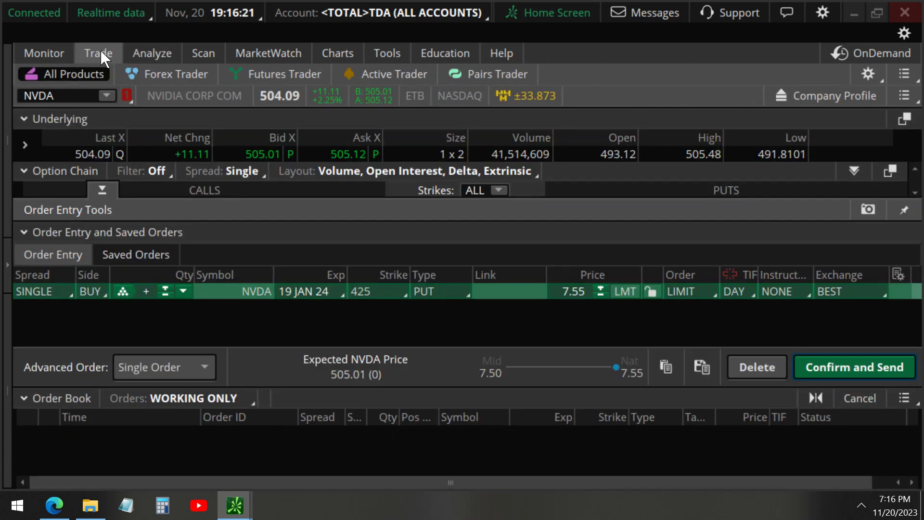
{"action": "left_click", "coordinate": [102, 189]}
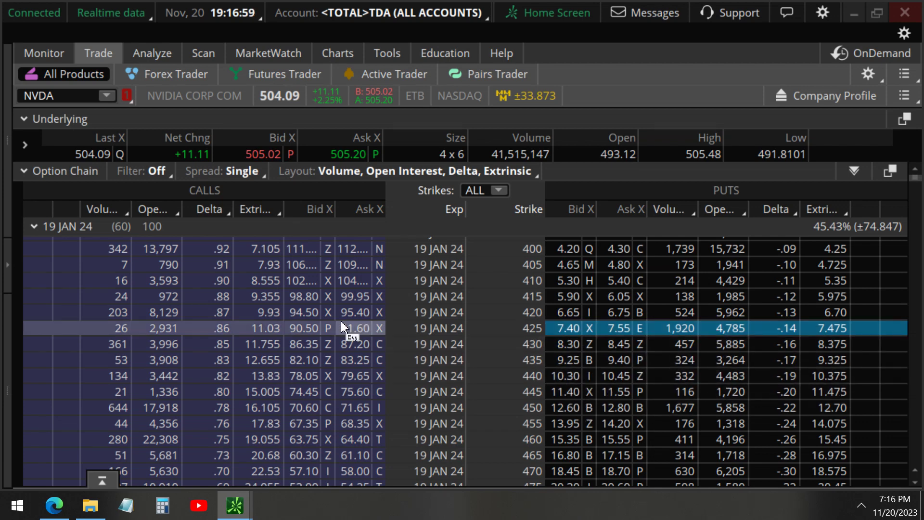
{"action": "scroll", "coordinate": [619, 370], "scroll_direction": "down", "scroll_amount": 2}
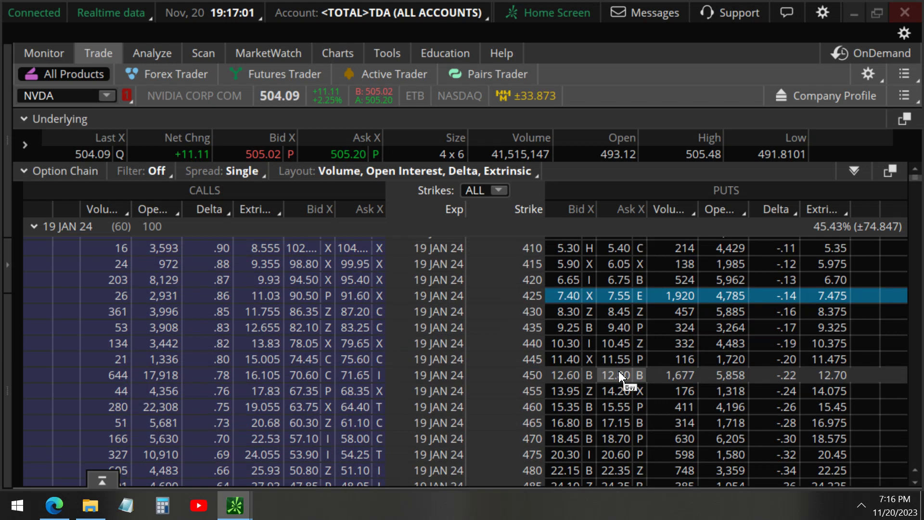
{"action": "scroll", "coordinate": [619, 370], "scroll_direction": "down", "scroll_amount": 2}
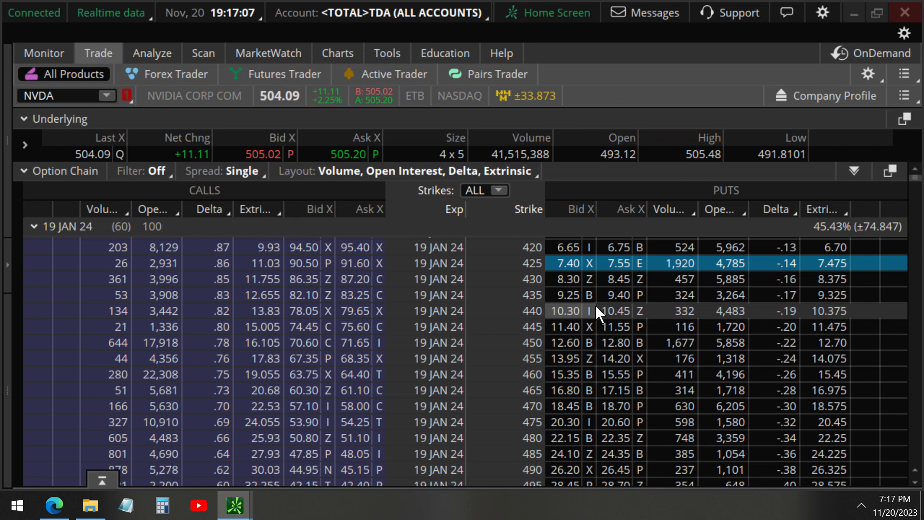
{"action": "scroll", "coordinate": [595, 304], "scroll_direction": "down", "scroll_amount": 3}
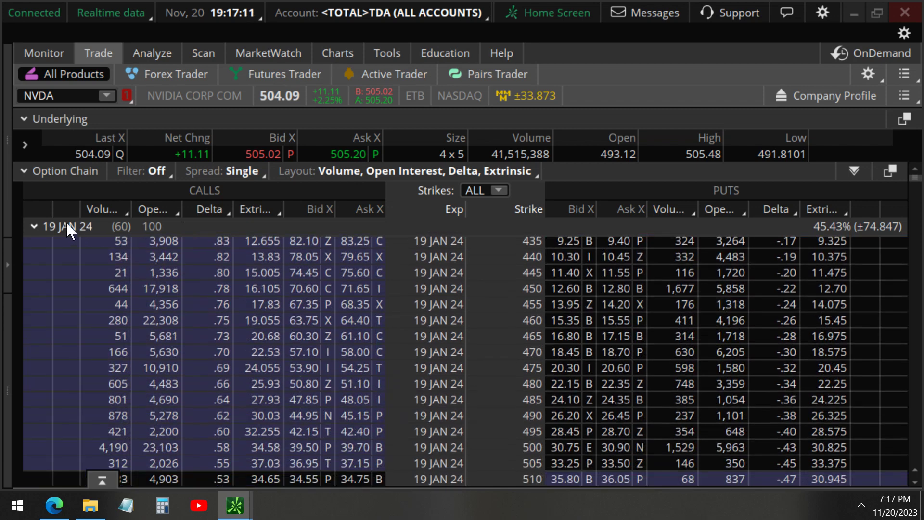
Collapse the chain and underline the top 530 call trade's 2,699 quantity and 23.10 price.
{"action": "left_click", "coordinate": [65, 171]}
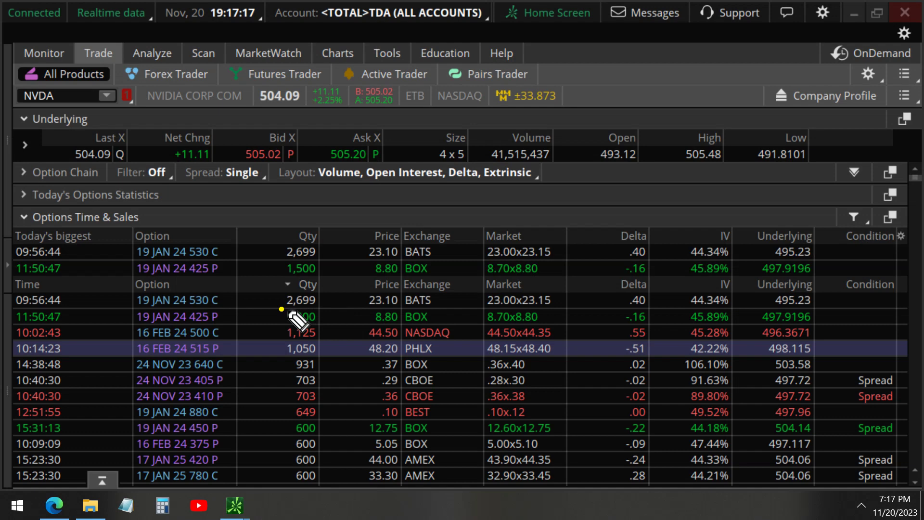
{"action": "left_click_drag", "start_coordinate": [289, 313], "coordinate": [303, 313]}
{"action": "left_click_drag", "start_coordinate": [280, 260], "coordinate": [404, 262]}
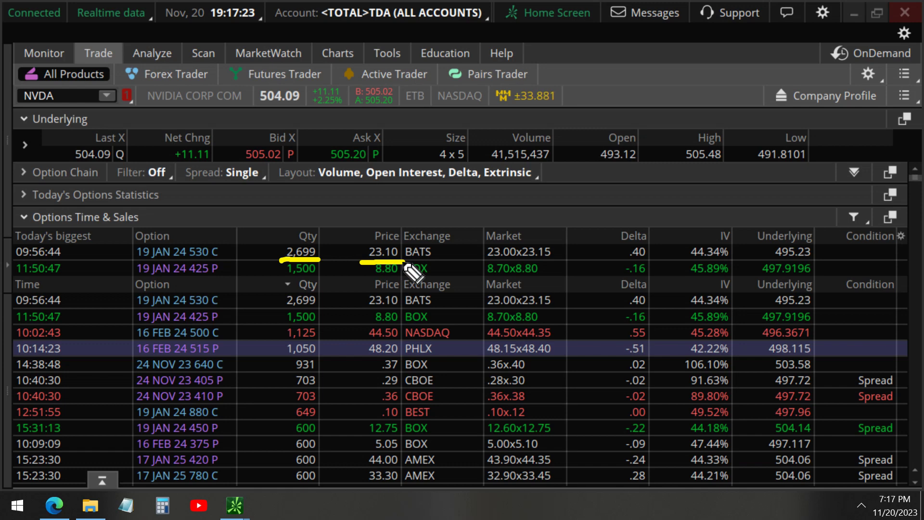
Compute 2310 × 2699 in Windows Calculator.
{"action": "left_click", "coordinate": [162, 505]}
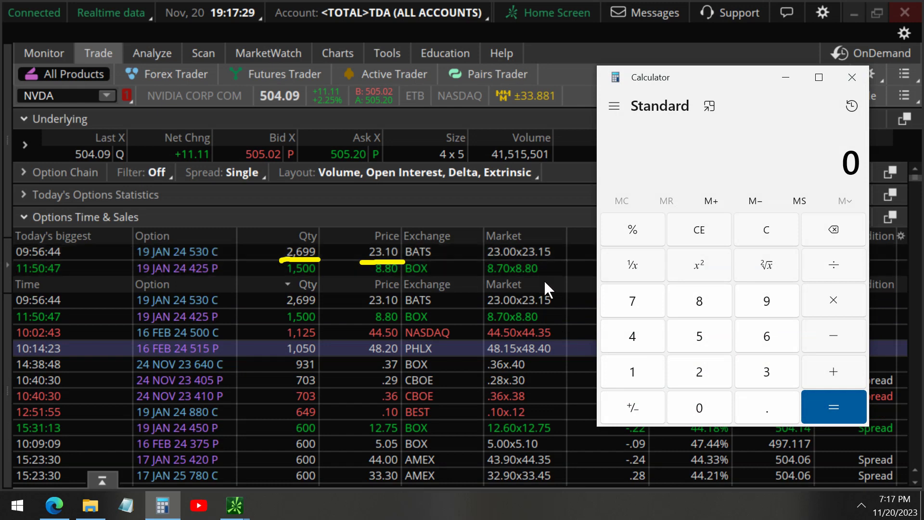
{"action": "left_click", "coordinate": [706, 379]}
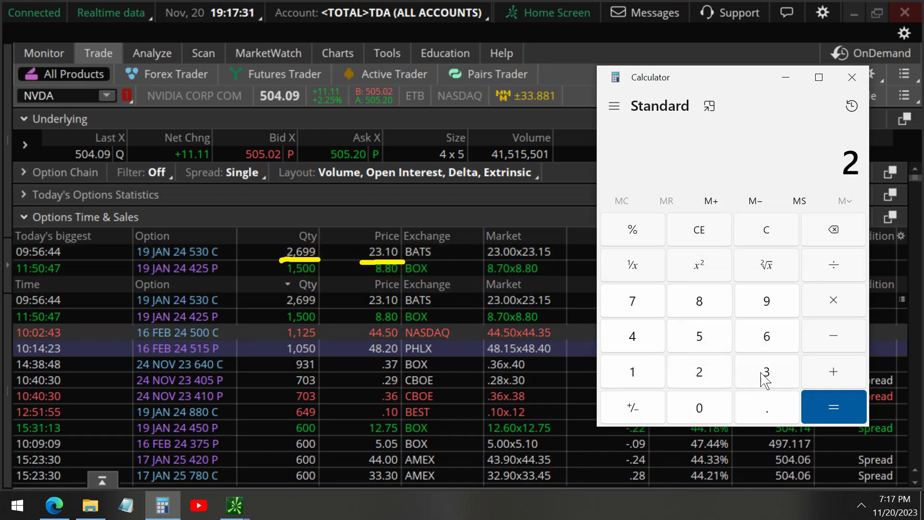
{"action": "left_click", "coordinate": [767, 380]}
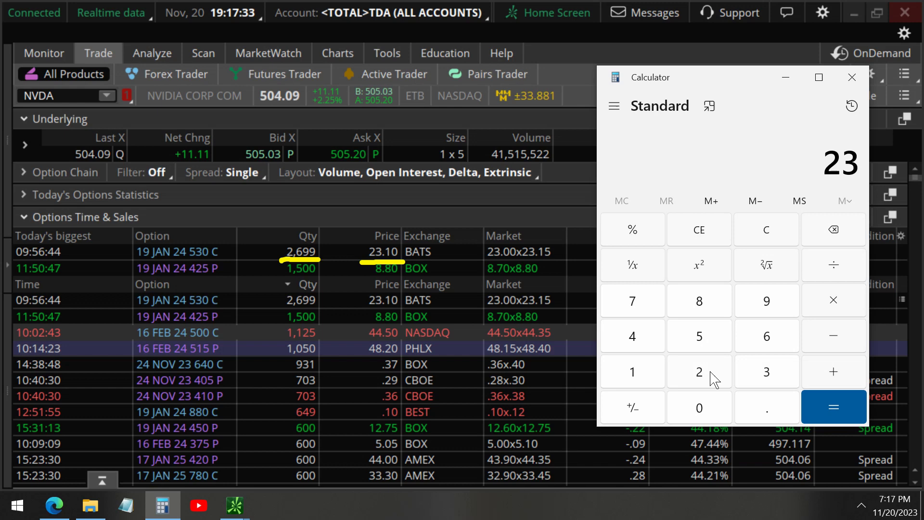
{"action": "left_click", "coordinate": [634, 378]}
{"action": "left_click", "coordinate": [697, 410]}
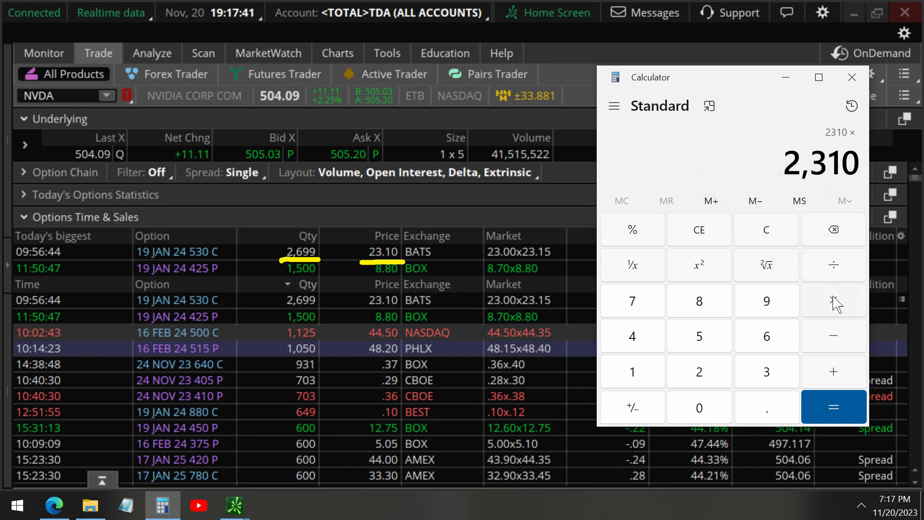
{"action": "left_click", "coordinate": [699, 372]}
{"action": "left_click", "coordinate": [766, 342]}
{"action": "left_click", "coordinate": [769, 306]}
{"action": "left_click", "coordinate": [770, 306]}
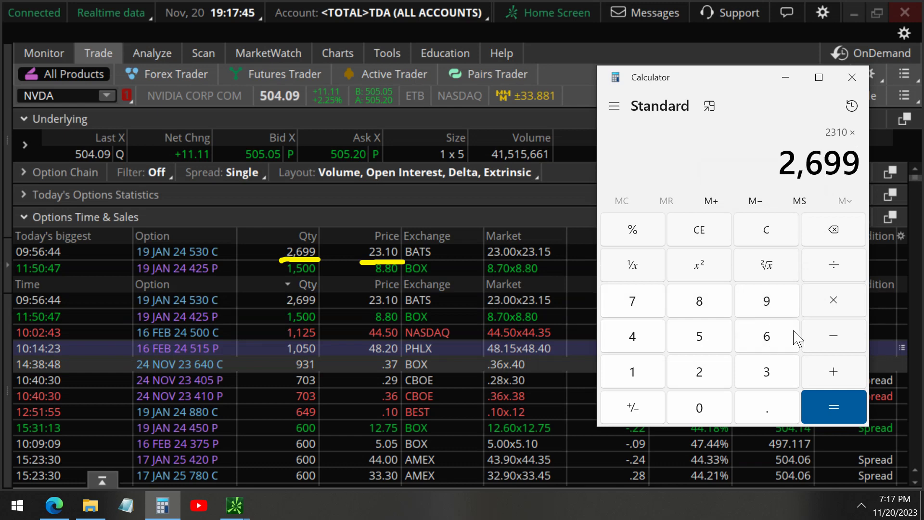
{"action": "left_click", "coordinate": [838, 398]}
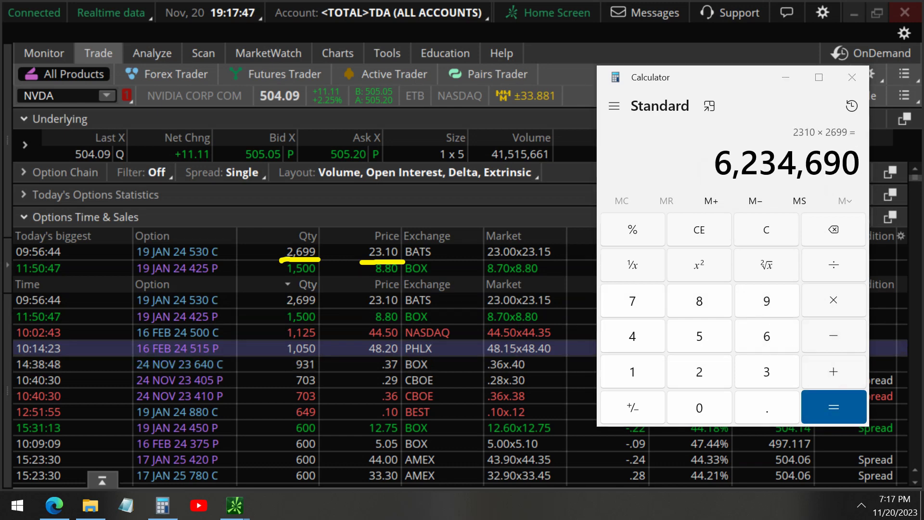
Circle the 6,234,690 result, erase the mark, clear the calculator and close it.
{"action": "mouse_move", "coordinate": [762, 136]}
{"action": "left_mouse_down"}
{"action": "mouse_move", "coordinate": [679, 157]}
{"action": "mouse_move", "coordinate": [850, 202]}
{"action": "mouse_move", "coordinate": [891, 142]}
{"action": "mouse_move", "coordinate": [743, 144]}
{"action": "left_mouse_up"}
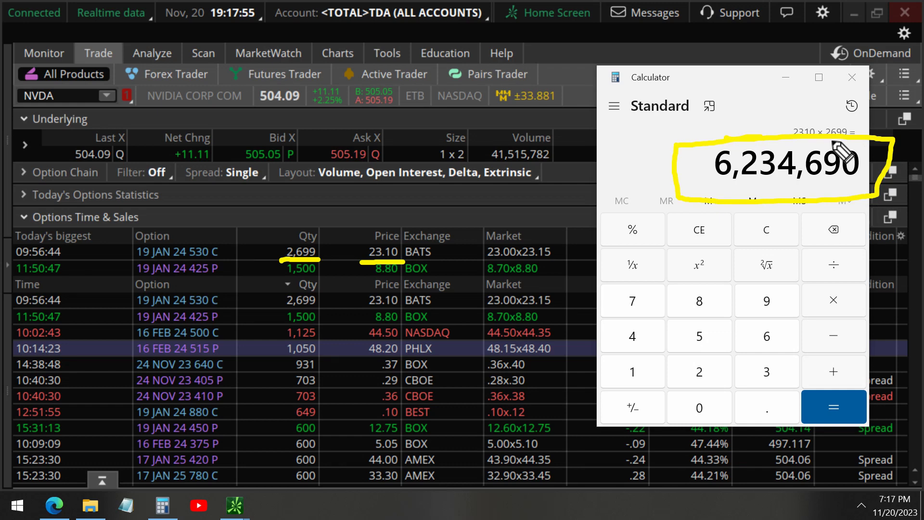
{"action": "key", "text": "ctrl+z"}
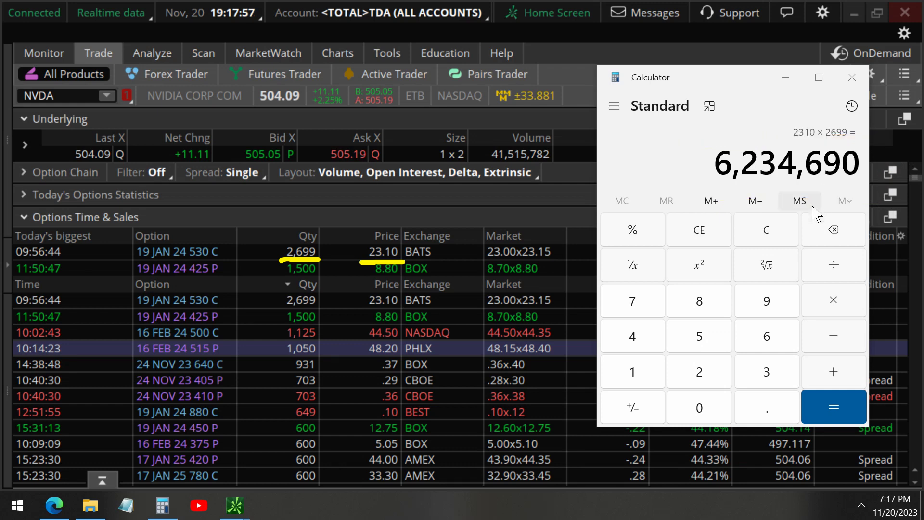
{"action": "left_click", "coordinate": [773, 234]}
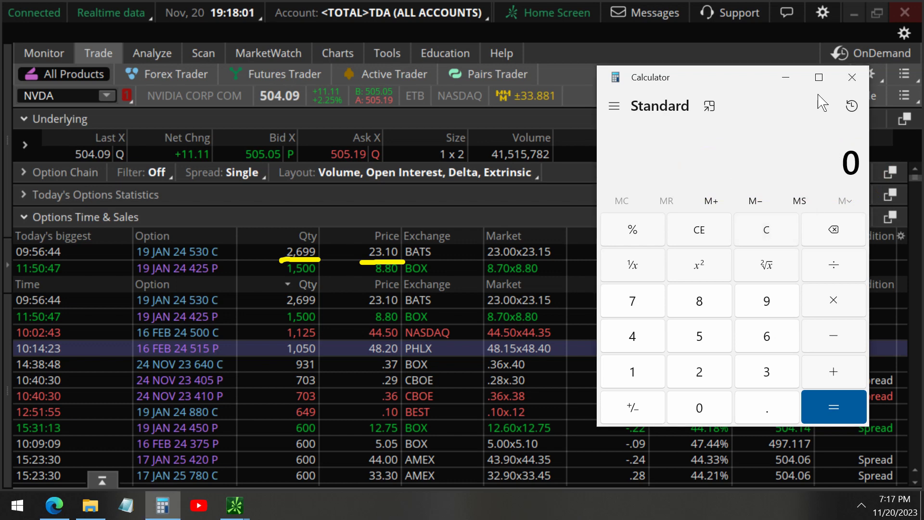
{"action": "left_click", "coordinate": [852, 77]}
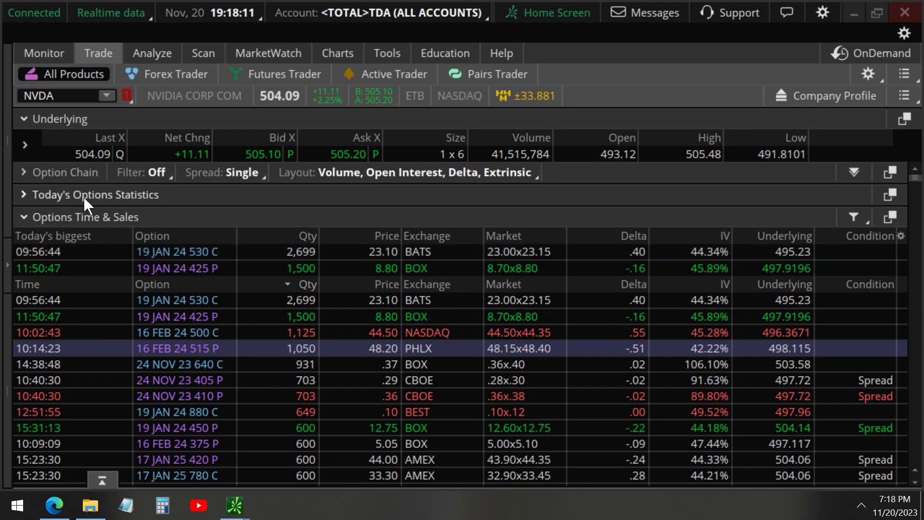
Set up a sell of one NVDA 19 JAN 24 530 call at 25.95 and analyze its risk profile.
{"action": "left_click", "coordinate": [64, 174]}
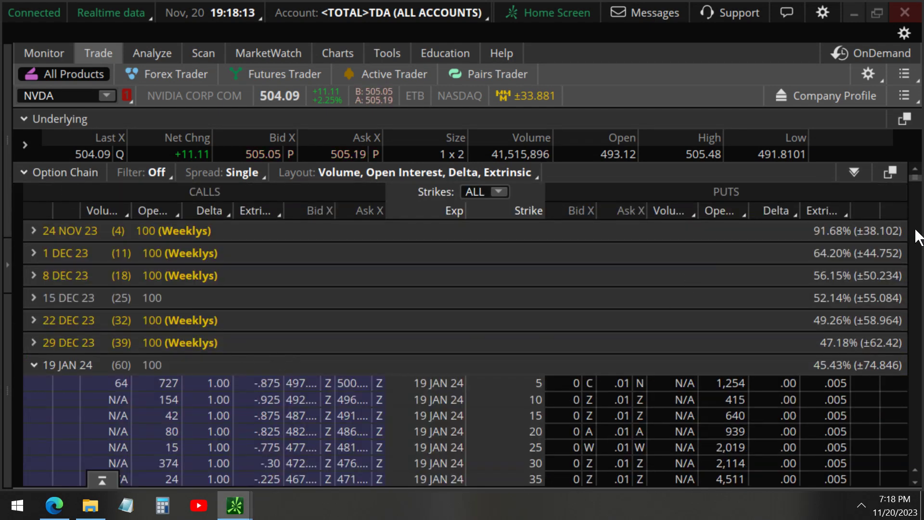
{"action": "scroll", "coordinate": [919, 262], "scroll_direction": "down", "scroll_amount": 3}
{"action": "scroll", "coordinate": [918, 263], "scroll_direction": "down", "scroll_amount": 12}
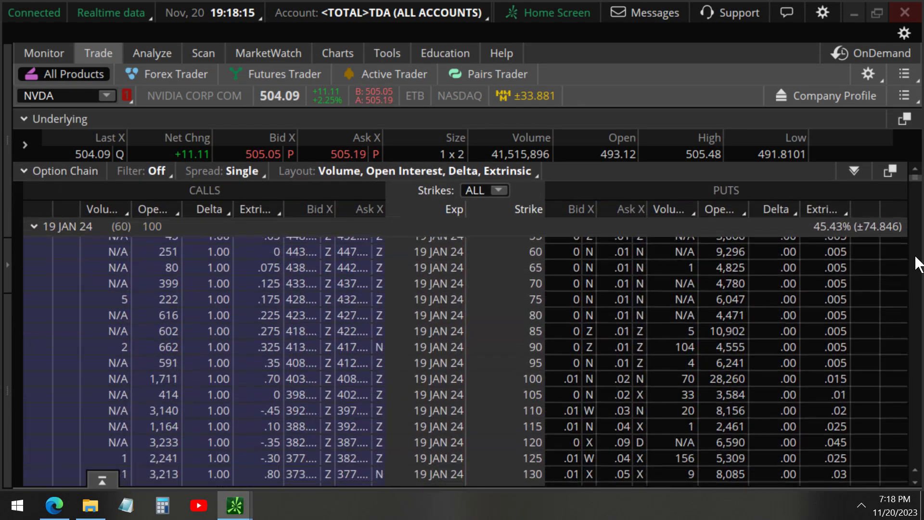
{"action": "scroll", "coordinate": [918, 262], "scroll_direction": "down", "scroll_amount": 12}
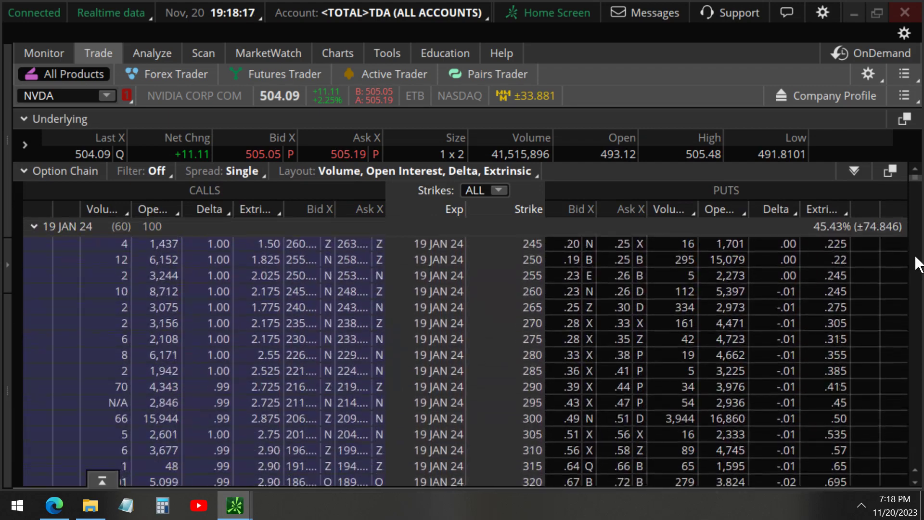
{"action": "scroll", "coordinate": [919, 262], "scroll_direction": "down", "scroll_amount": 12}
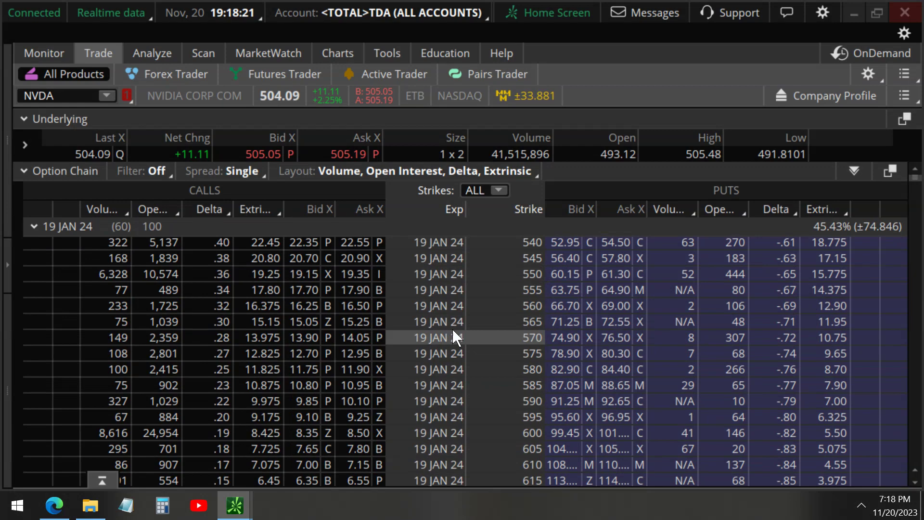
{"action": "scroll", "coordinate": [500, 315], "scroll_direction": "up", "scroll_amount": 2}
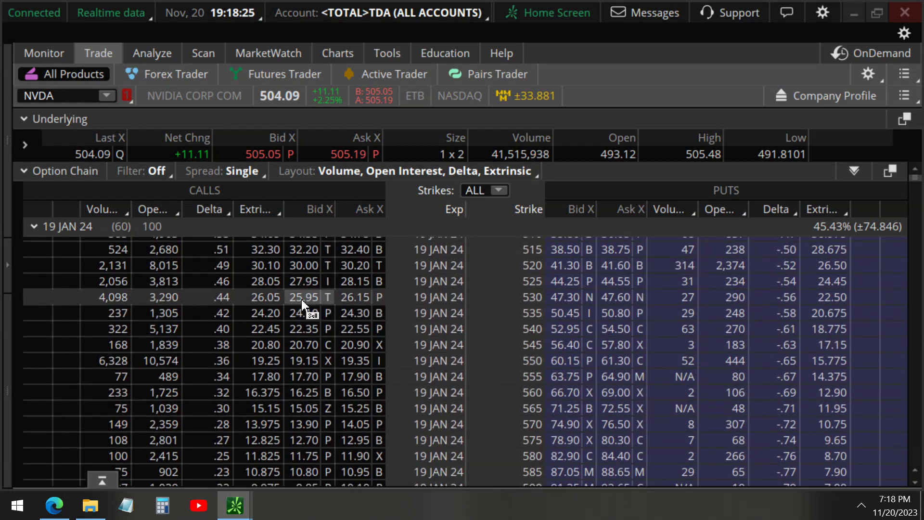
{"action": "left_click", "coordinate": [301, 299]}
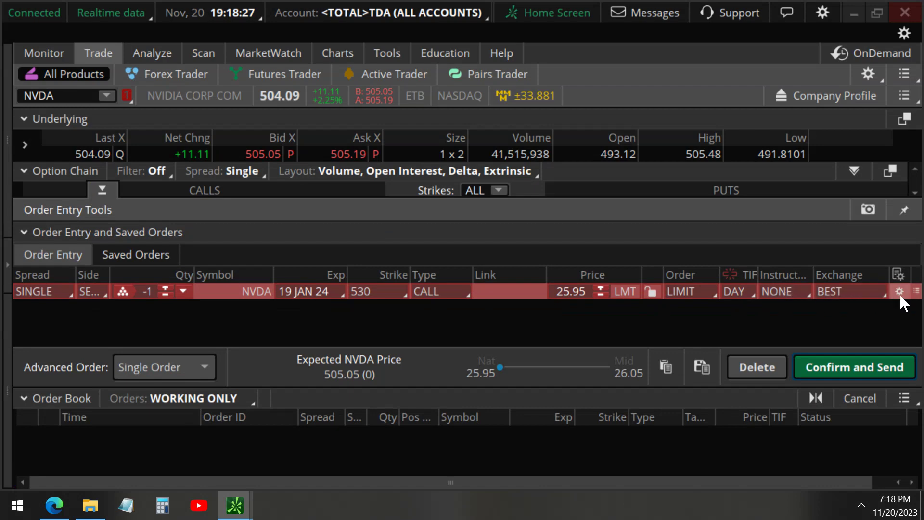
{"action": "left_click", "coordinate": [899, 291]}
{"action": "left_click", "coordinate": [801, 210]}
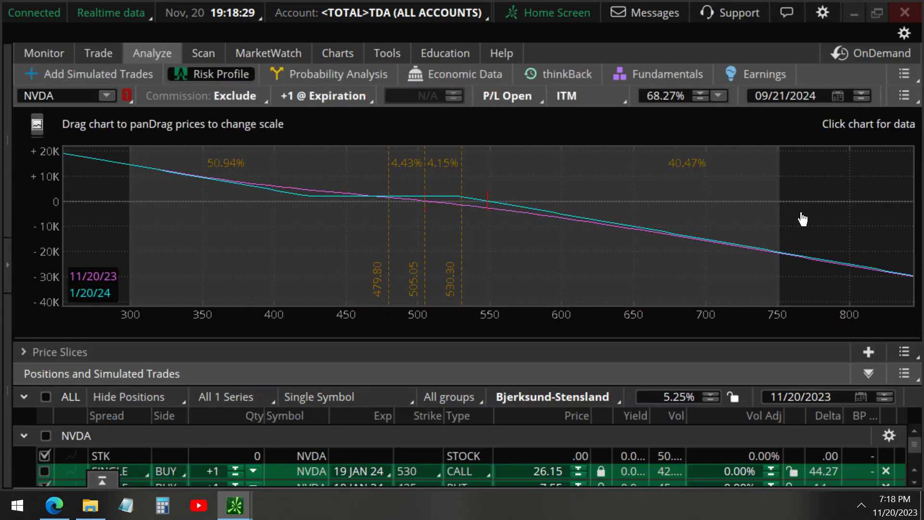
Exclude the 425 put so only the short 530 call is charted, then annotate the 400–600 range.
{"action": "scroll", "coordinate": [337, 458], "scroll_direction": "down", "scroll_amount": 2}
{"action": "left_click", "coordinate": [44, 448]}
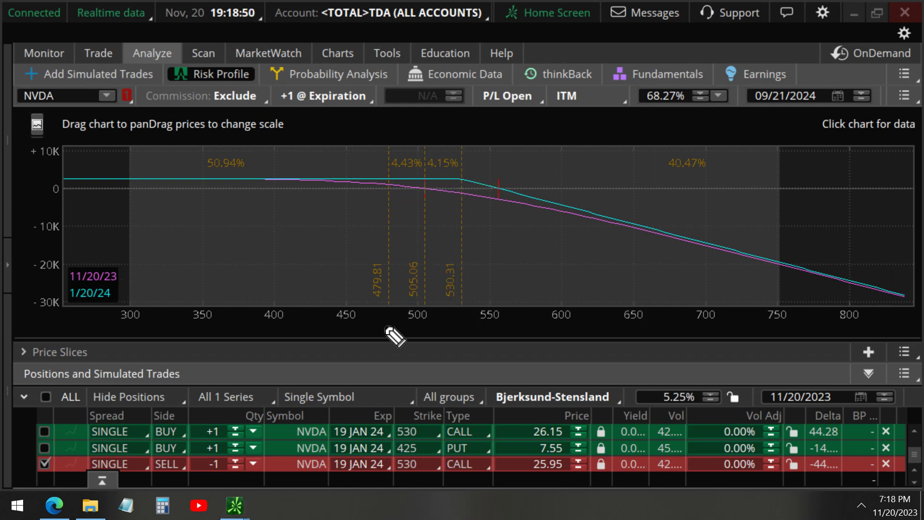
{"action": "left_click_drag", "start_coordinate": [295, 318], "coordinate": [553, 324]}
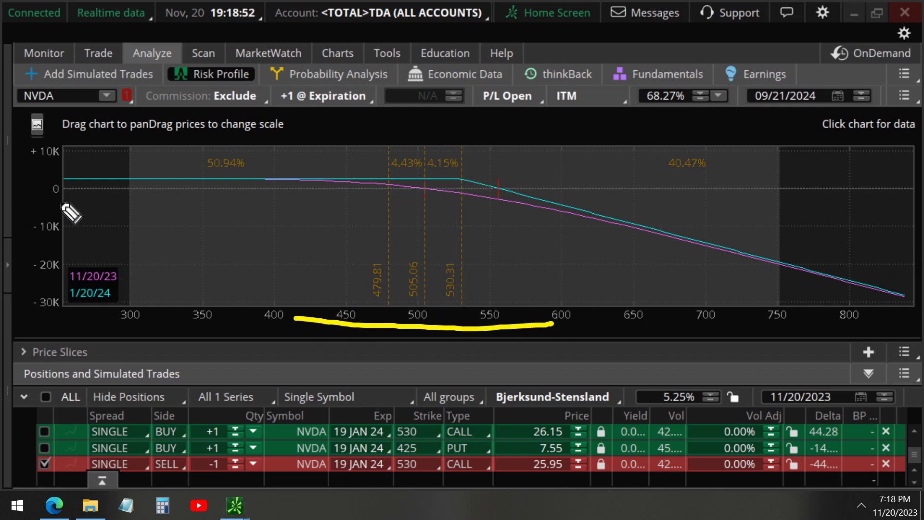
{"action": "left_click_drag", "start_coordinate": [50, 201], "coordinate": [52, 211]}
{"action": "left_click_drag", "start_coordinate": [54, 255], "coordinate": [74, 229]}
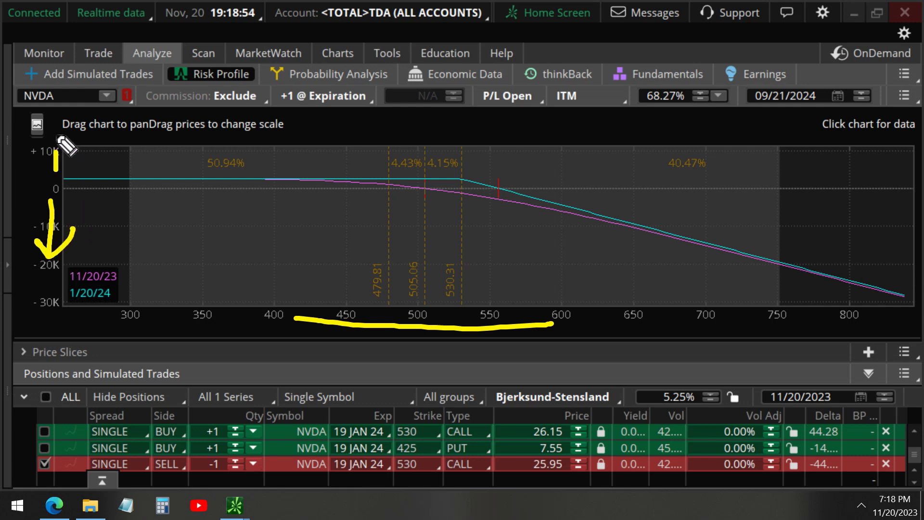
{"action": "mouse_move", "coordinate": [56, 170]}
{"action": "left_mouse_down"}
{"action": "mouse_move", "coordinate": [29, 144]}
{"action": "mouse_move", "coordinate": [69, 141]}
{"action": "left_mouse_up"}
{"action": "key", "text": "ctrl+z"}
{"action": "key", "text": "ctrl+z"}
{"action": "key", "text": "ctrl+z"}
{"action": "key", "text": "ctrl+z"}
{"action": "key", "text": "ctrl+z"}
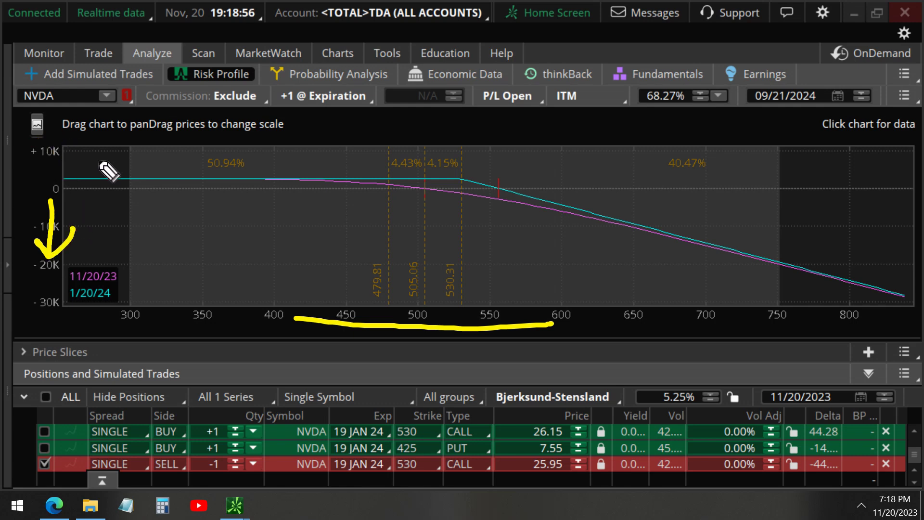
{"action": "left_click", "coordinate": [44, 463]}
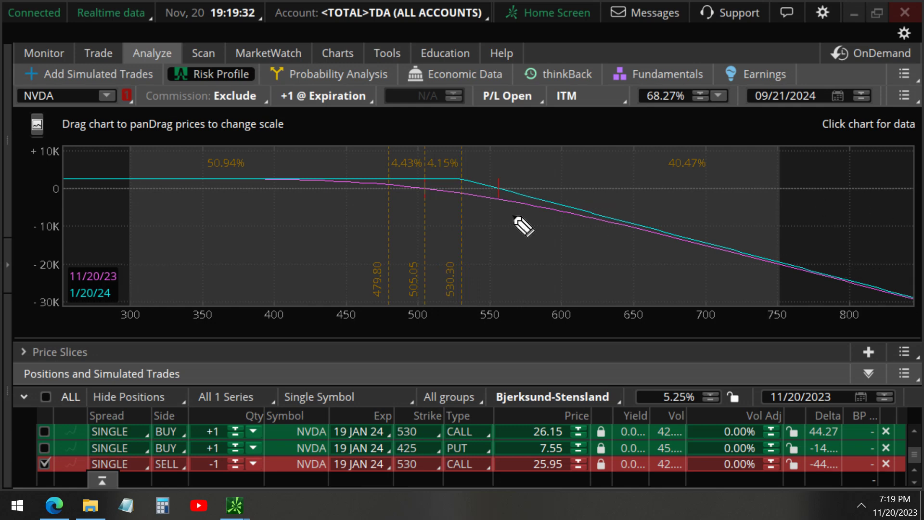
{"action": "left_click_drag", "start_coordinate": [499, 176], "coordinate": [502, 202]}
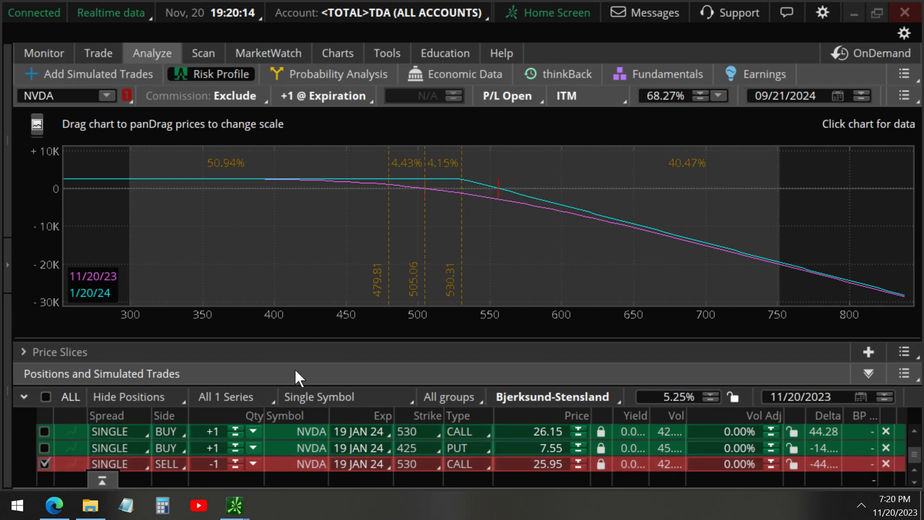
{"action": "left_click", "coordinate": [500, 262]}
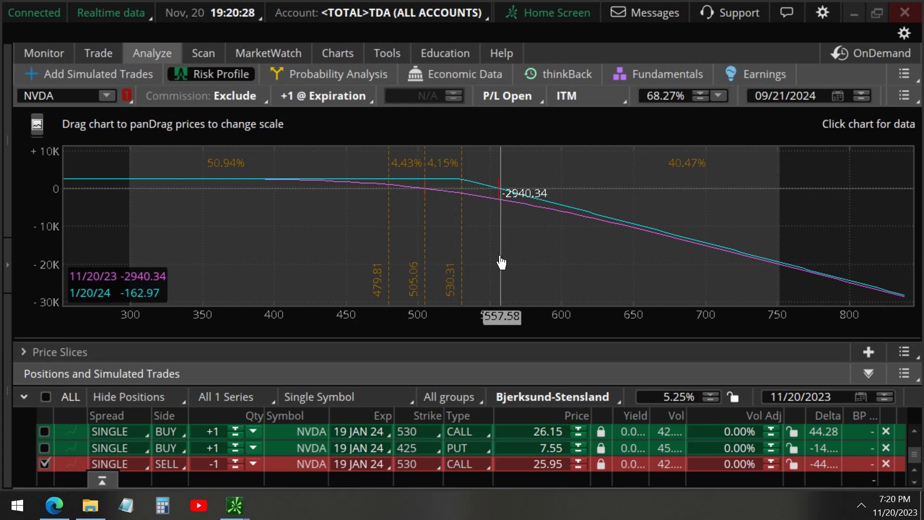
Uncheck the SELL 530 CALL row and check BUY 530 CALL to chart the +1 long call.
{"action": "left_click", "coordinate": [45, 464]}
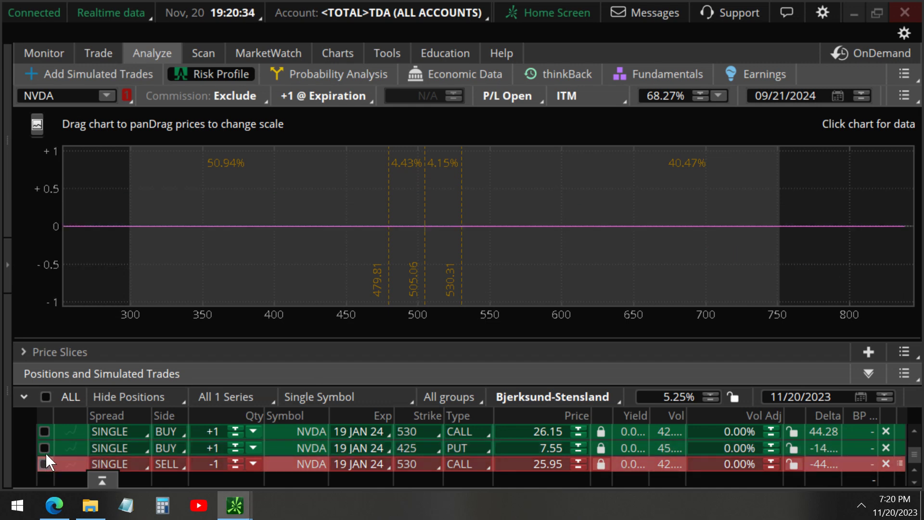
{"action": "left_click", "coordinate": [44, 430]}
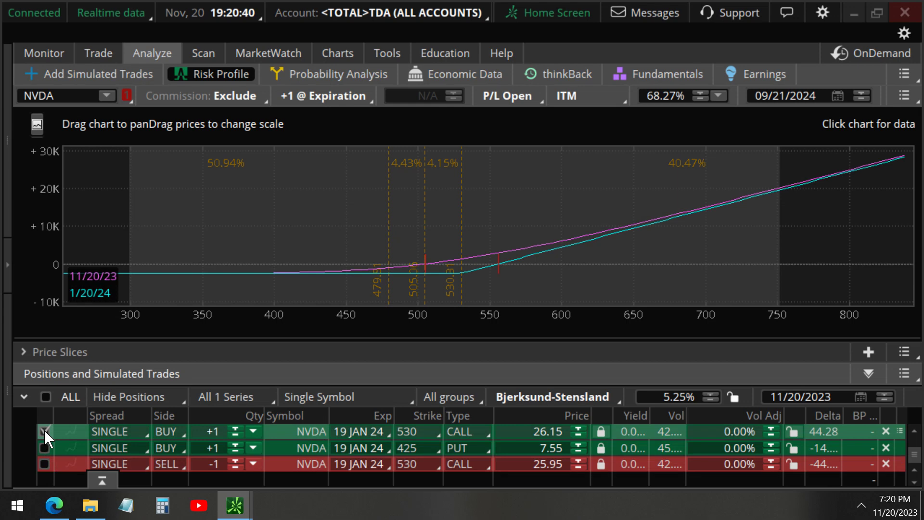
{"action": "left_click", "coordinate": [44, 430]}
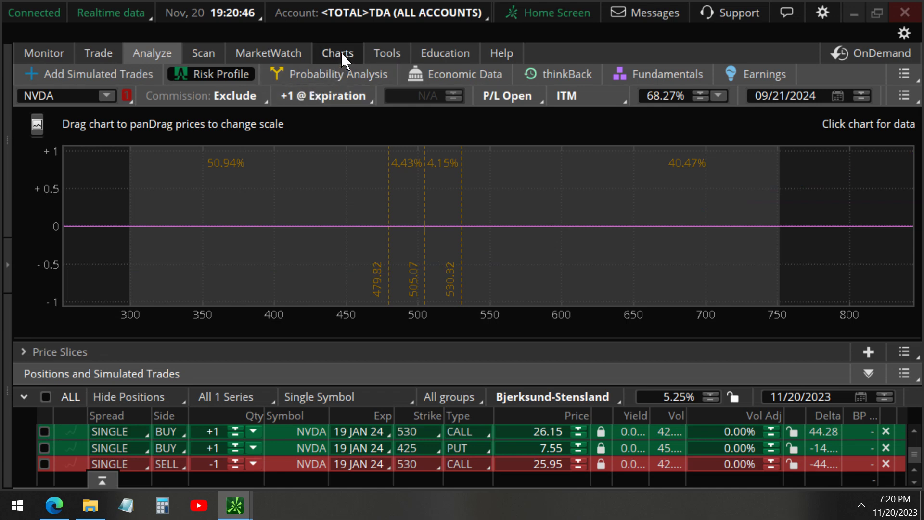
{"action": "mouse_move", "coordinate": [341, 52]}
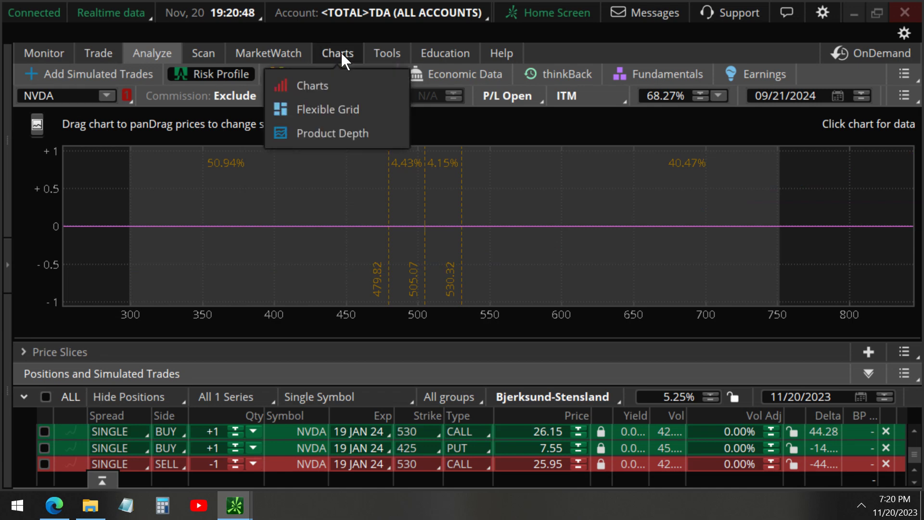
{"action": "left_click", "coordinate": [341, 51]}
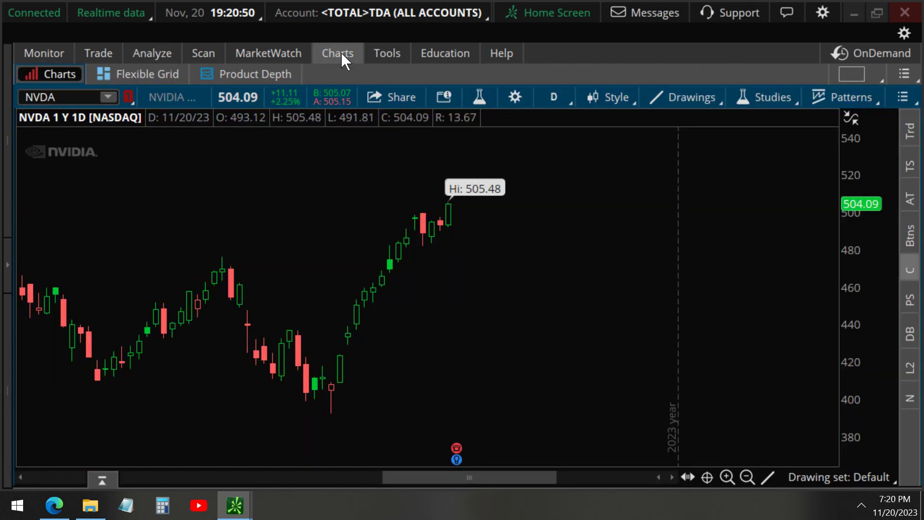
{"action": "left_click", "coordinate": [145, 53]}
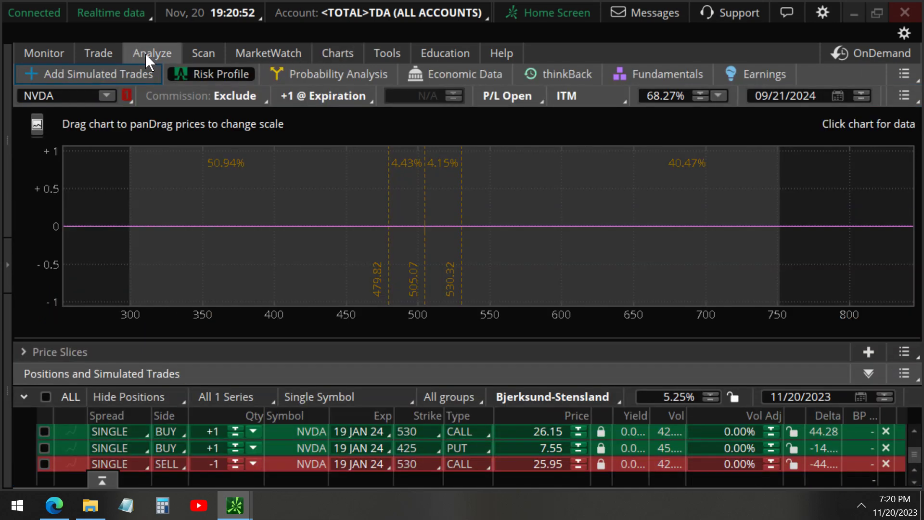
{"action": "left_click", "coordinate": [44, 432]}
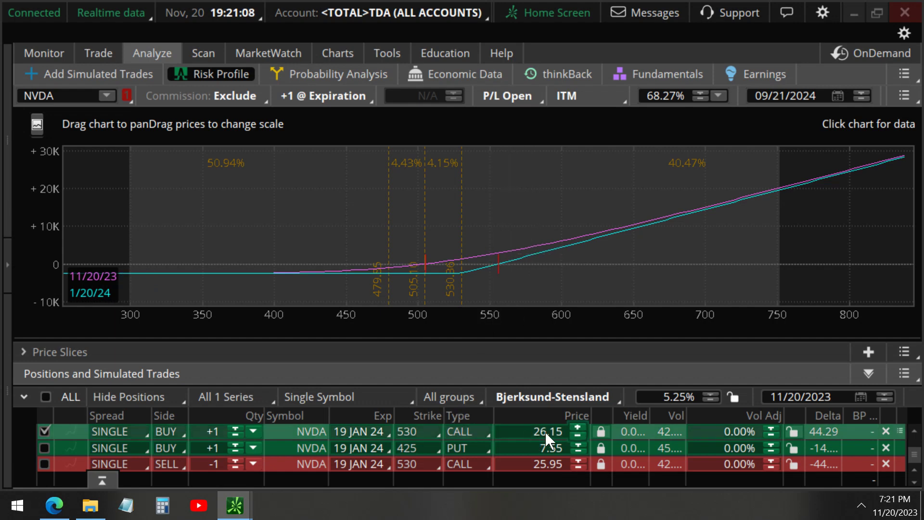
Change the BUY 530 CALL quantity to 2699 contracts.
{"action": "left_click", "coordinate": [215, 432]}
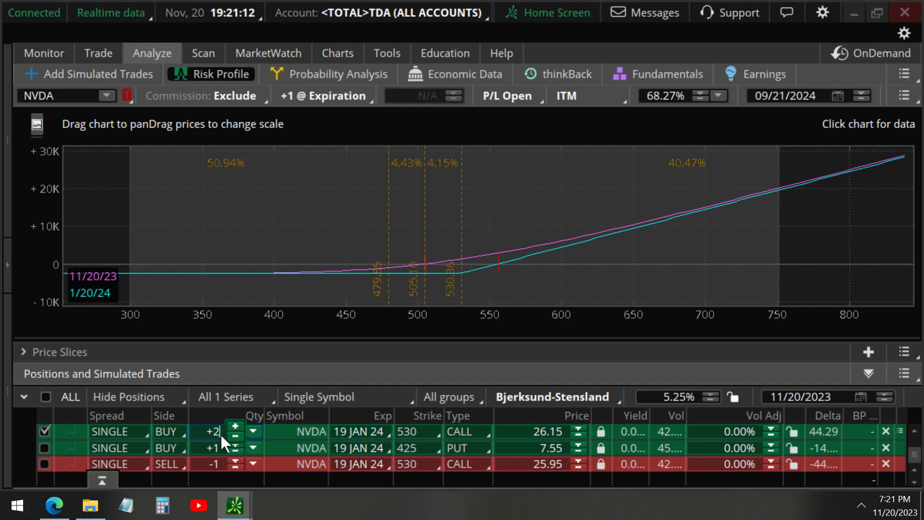
{"action": "type", "text": "2699"}
{"action": "key", "text": "Return"}
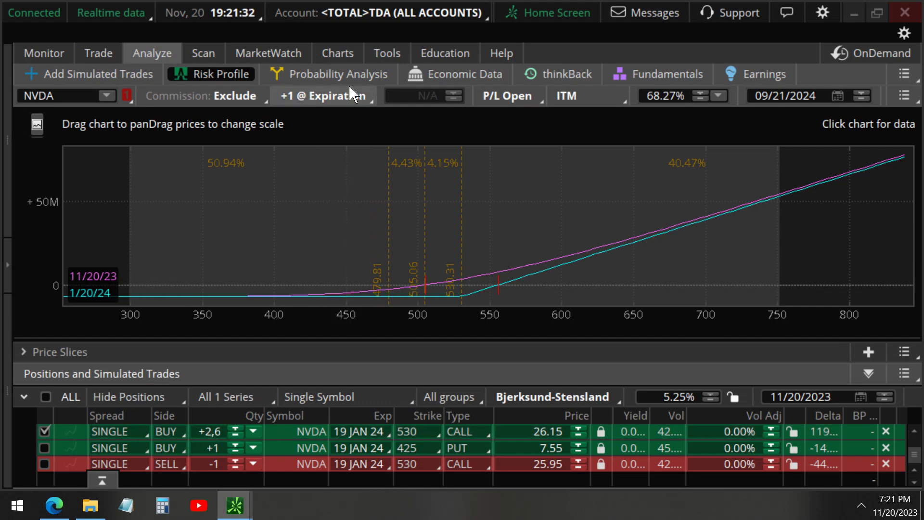
{"action": "mouse_move", "coordinate": [340, 50]}
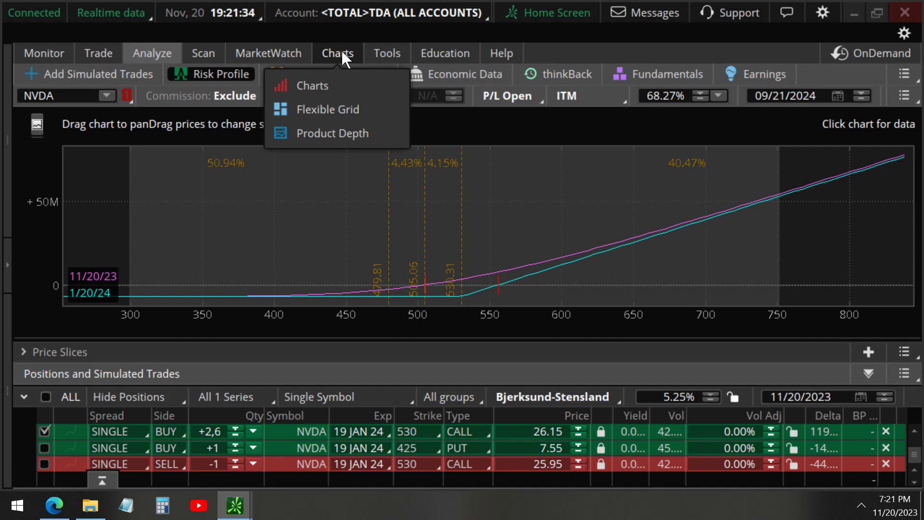
Show the NVDA 1Y daily chart, marking the earnings markers and drawing up/down arrows from the recent high.
{"action": "left_click", "coordinate": [342, 52]}
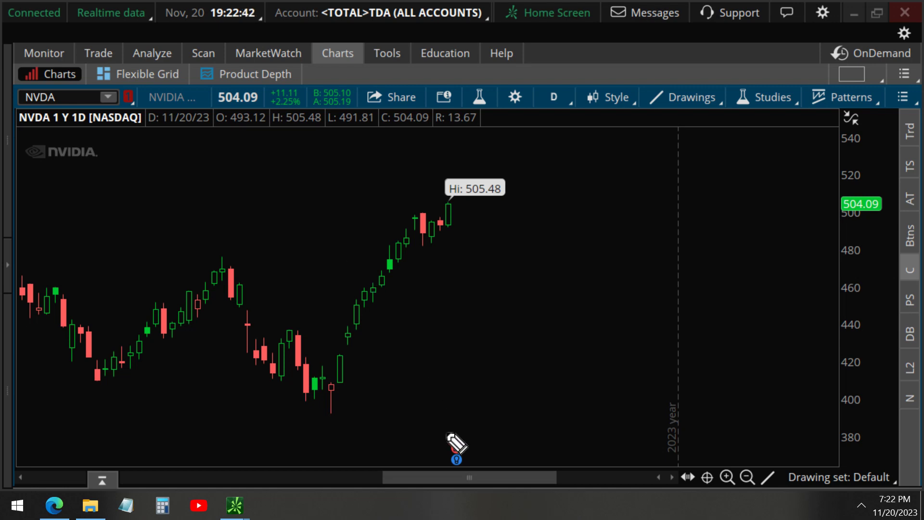
{"action": "mouse_move", "coordinate": [448, 433]}
{"action": "left_mouse_down"}
{"action": "mouse_move", "coordinate": [479, 472]}
{"action": "mouse_move", "coordinate": [440, 479]}
{"action": "mouse_move", "coordinate": [446, 430]}
{"action": "left_mouse_up"}
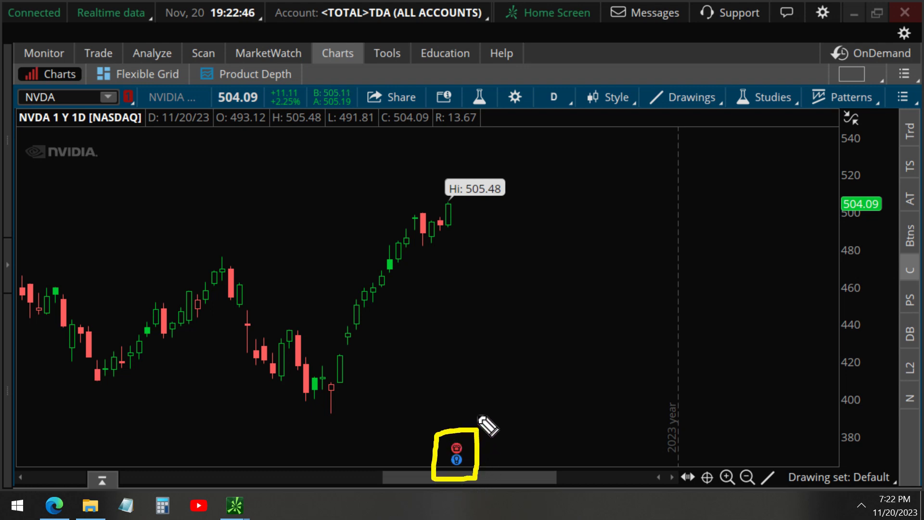
{"action": "left_click_drag", "start_coordinate": [507, 200], "coordinate": [635, 72]}
{"action": "left_click_drag", "start_coordinate": [634, 49], "coordinate": [575, 67]}
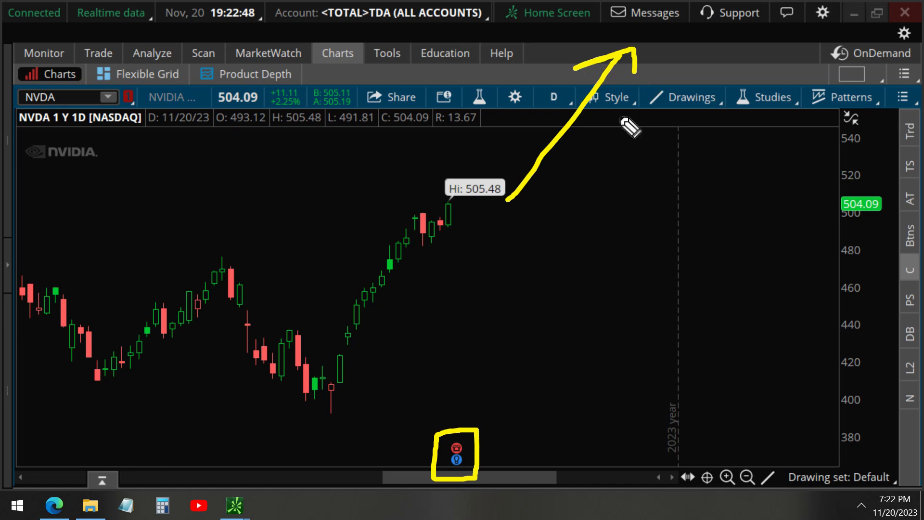
{"action": "left_click_drag", "start_coordinate": [505, 215], "coordinate": [532, 261]}
{"action": "mouse_move", "coordinate": [560, 313]}
{"action": "left_mouse_down"}
{"action": "mouse_move", "coordinate": [597, 320]}
{"action": "mouse_move", "coordinate": [588, 363]}
{"action": "mouse_move", "coordinate": [541, 355]}
{"action": "left_mouse_up"}
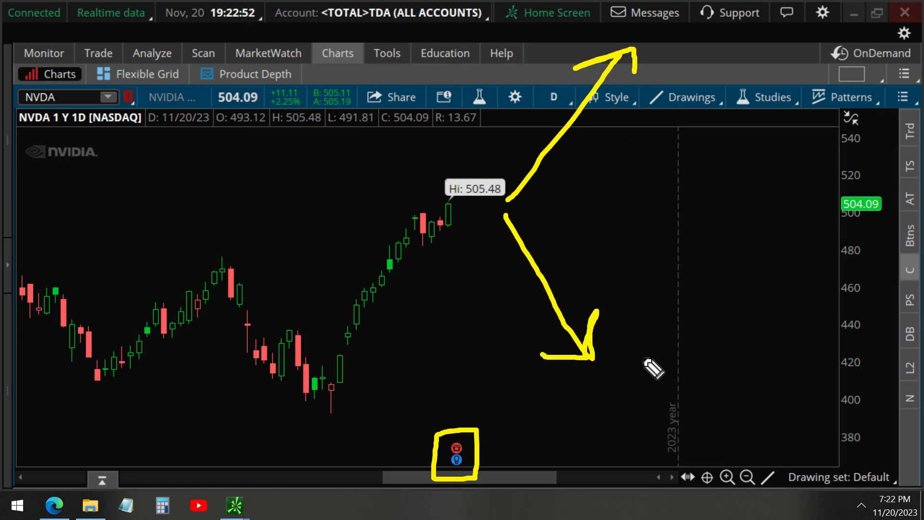